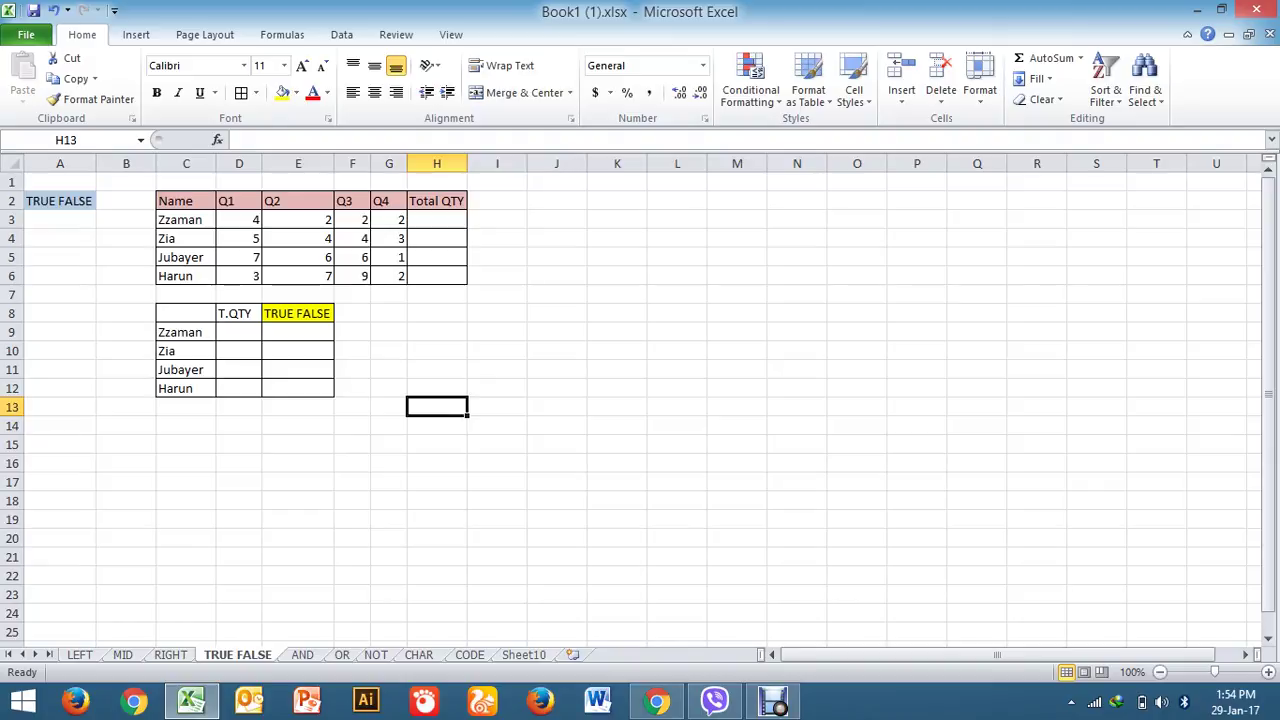
# Step: Review cells in the lower table area of the sheet
pyautogui.click(389, 388)
pyautogui.click(436, 332)
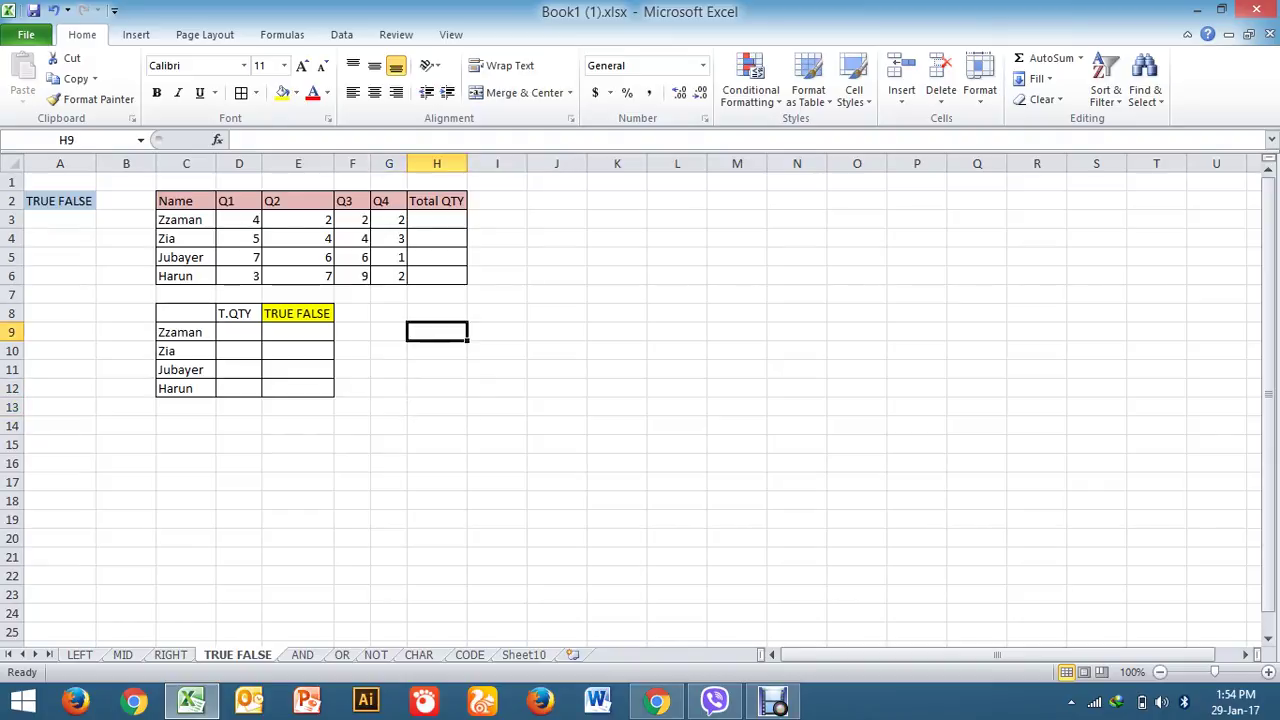
pyautogui.click(389, 351)
pyautogui.click(389, 407)
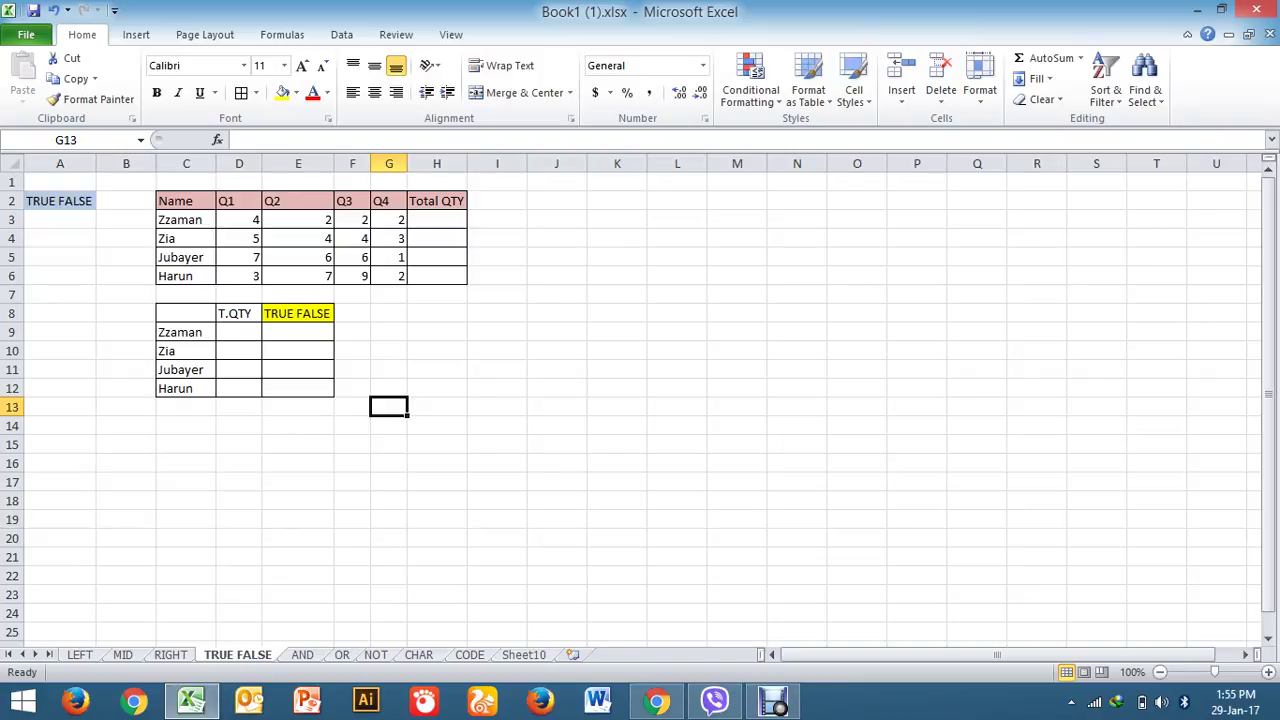
pyautogui.click(389, 332)
pyautogui.click(389, 294)
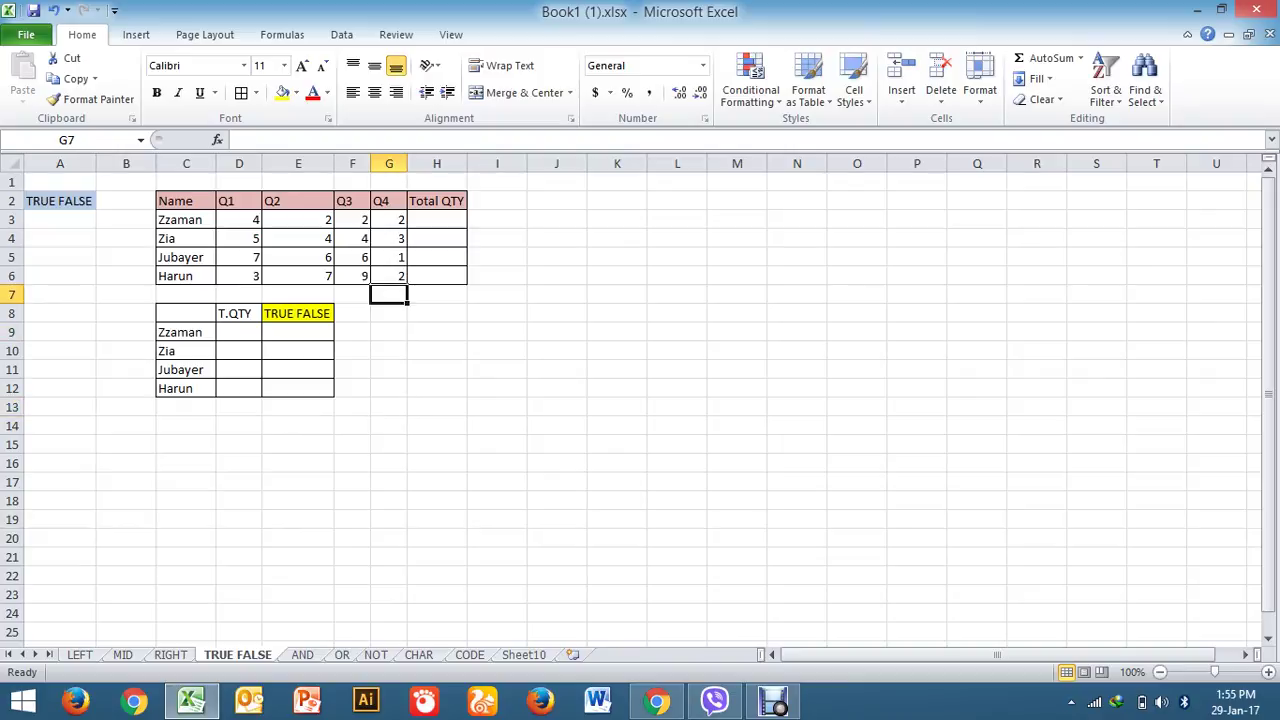
pyautogui.click(436, 332)
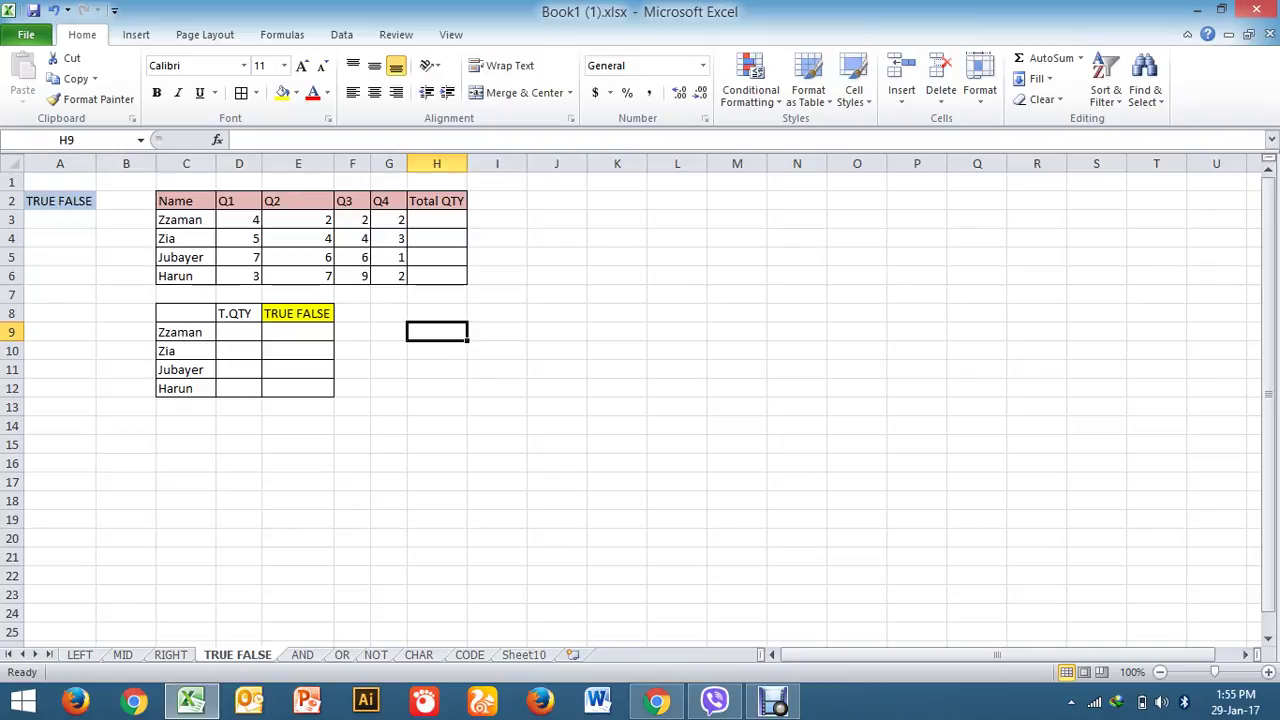
pyautogui.click(389, 369)
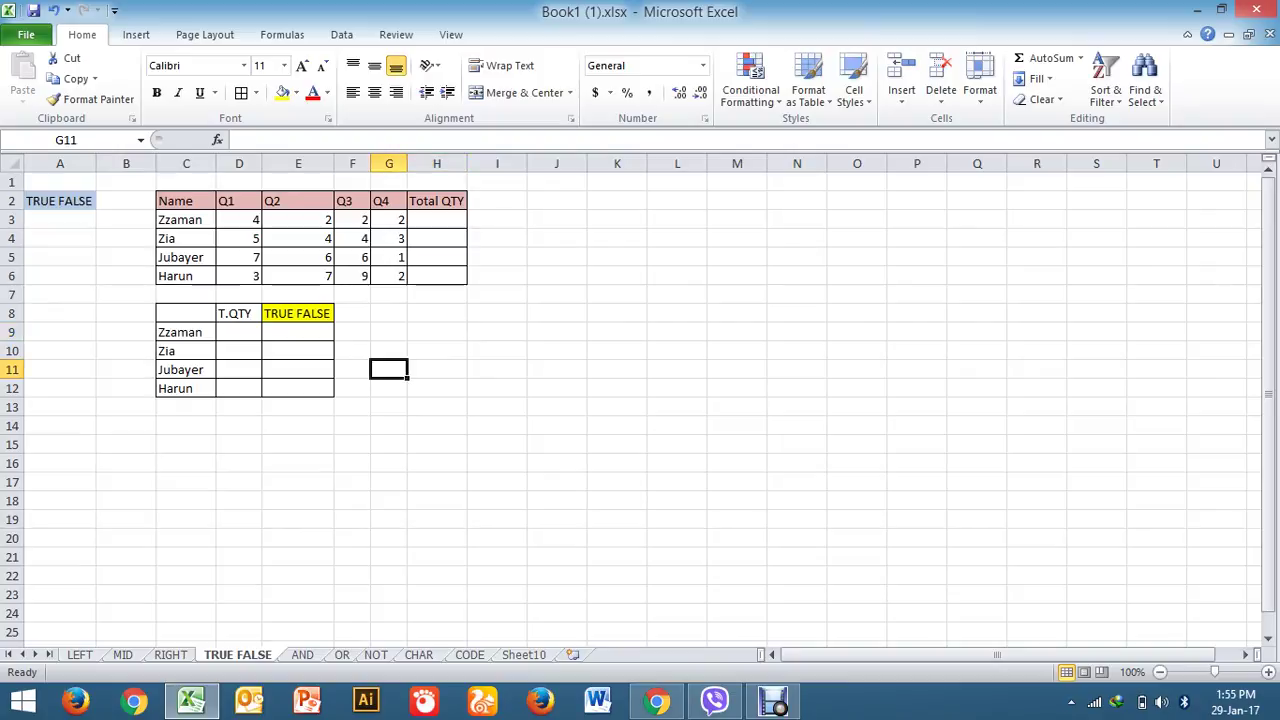
# Step: Point out the names in C3:C6 and the quarter headers Q1 onward
pyautogui.click(186, 201)
pyautogui.moveTo(183, 219); pyautogui.dragTo(183, 276)
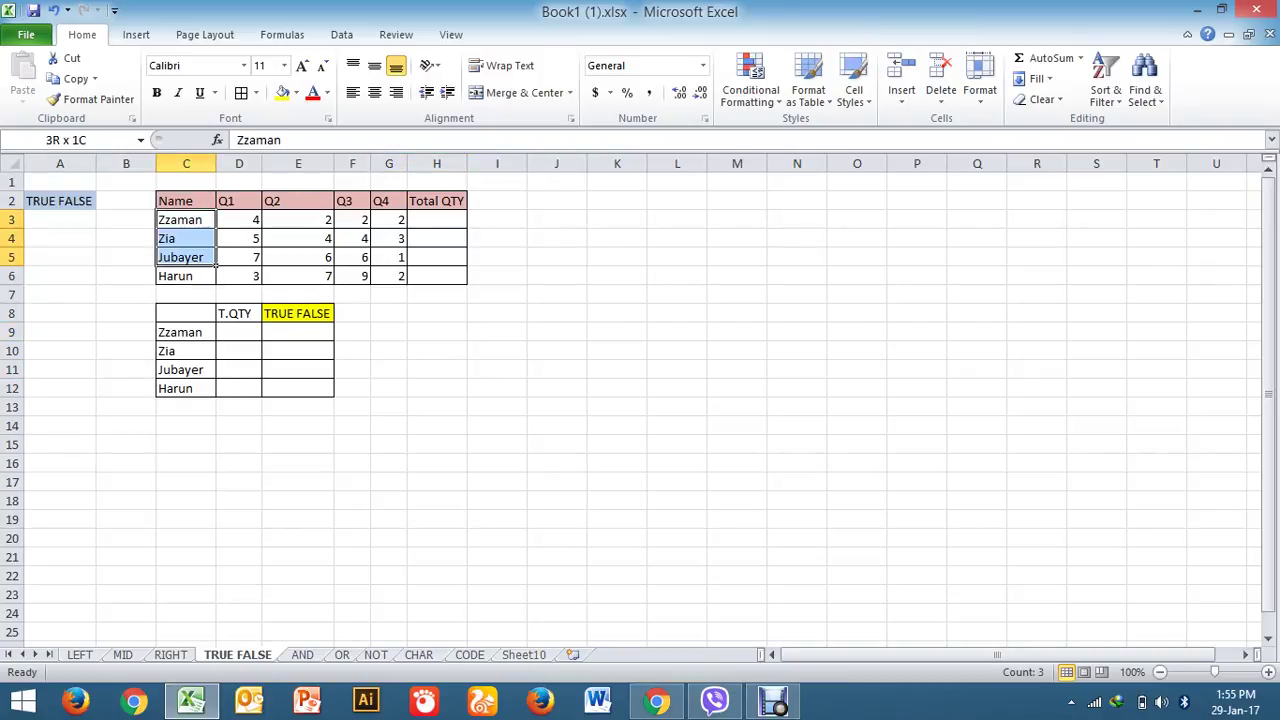
pyautogui.click(239, 201)
pyautogui.click(320, 202)
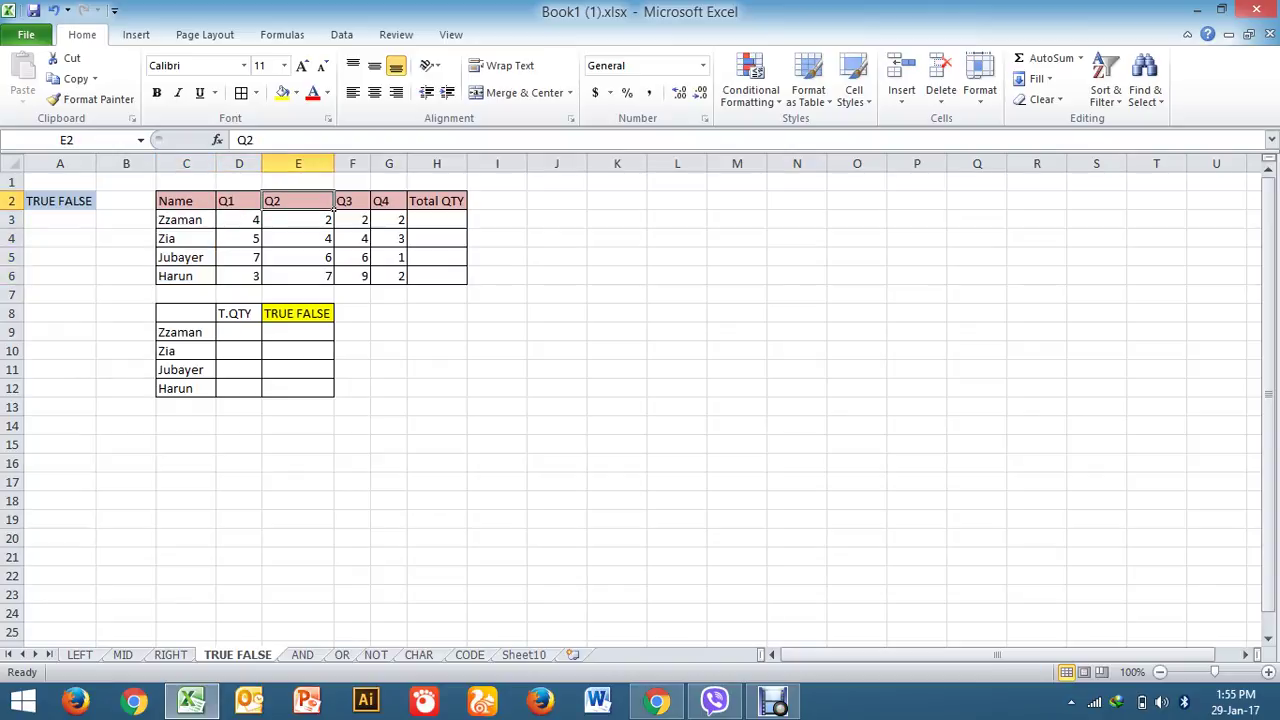
pyautogui.click(245, 203)
pyautogui.click(305, 203)
pyautogui.click(365, 205)
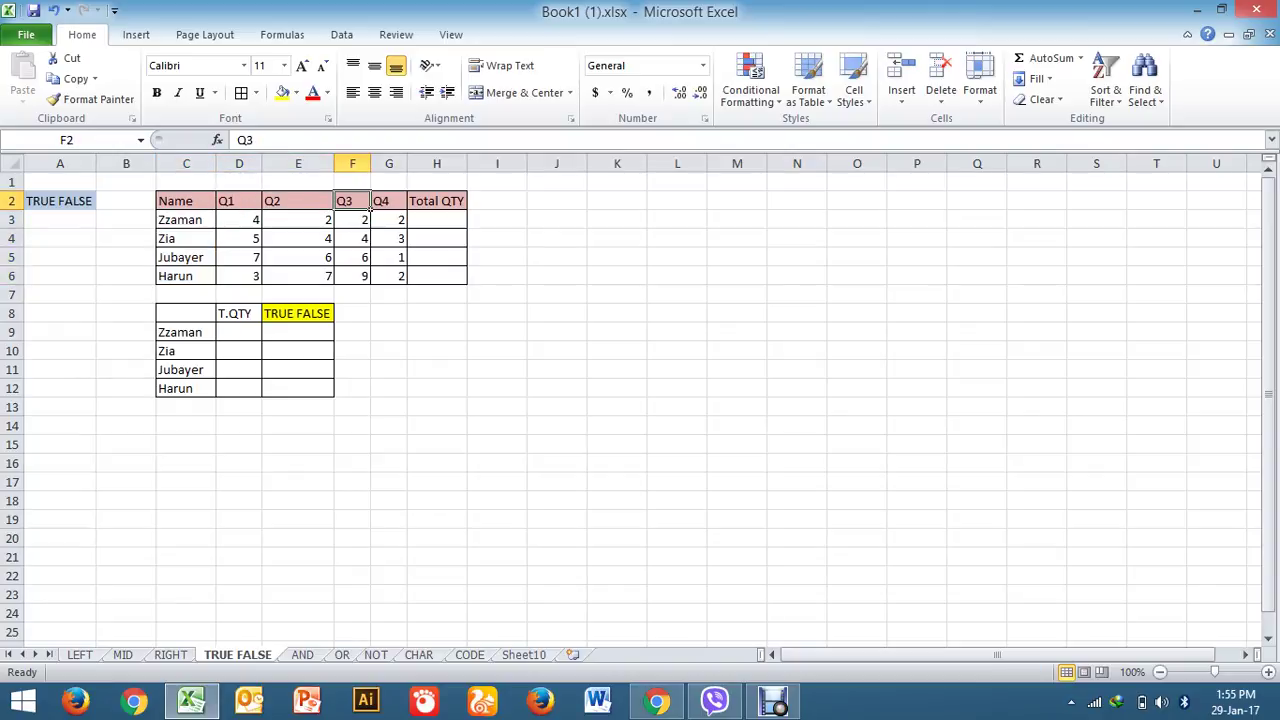
pyautogui.click(497, 219)
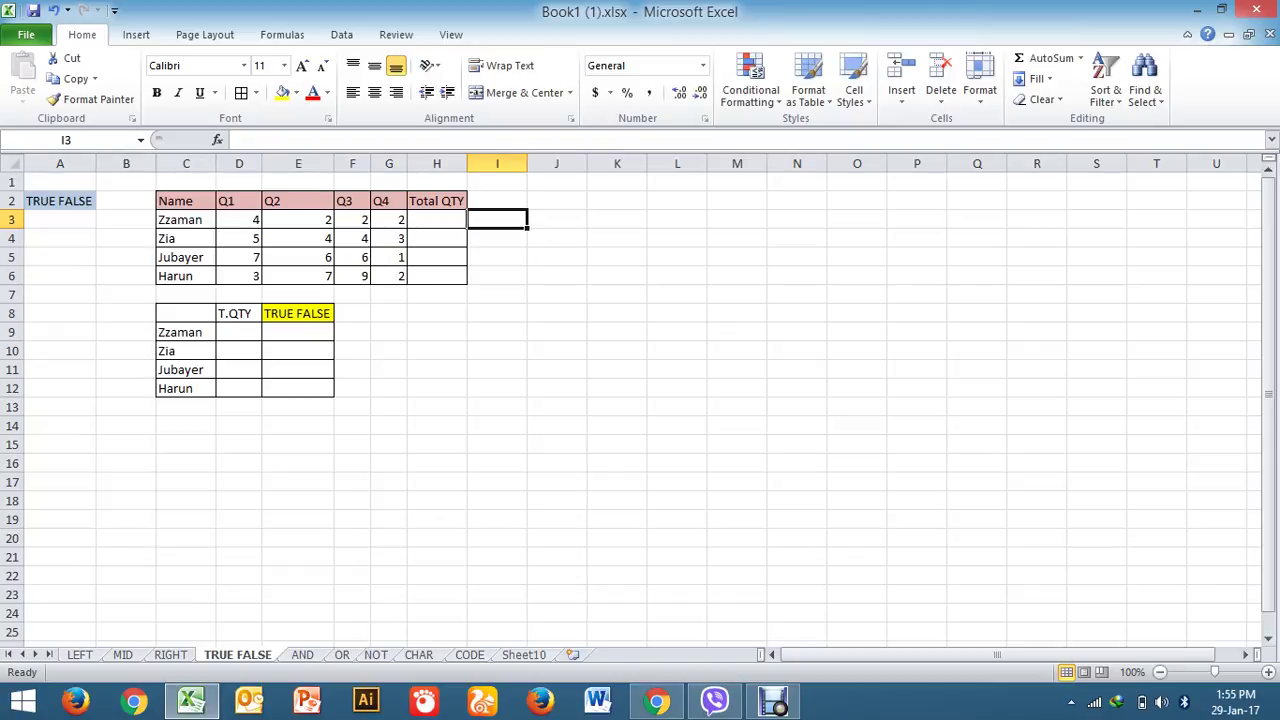
# Step: Enter =SUM(D3:G3) in H3 to total the first row's quarters
pyautogui.click(436, 219)
pyautogui.click(617, 276)
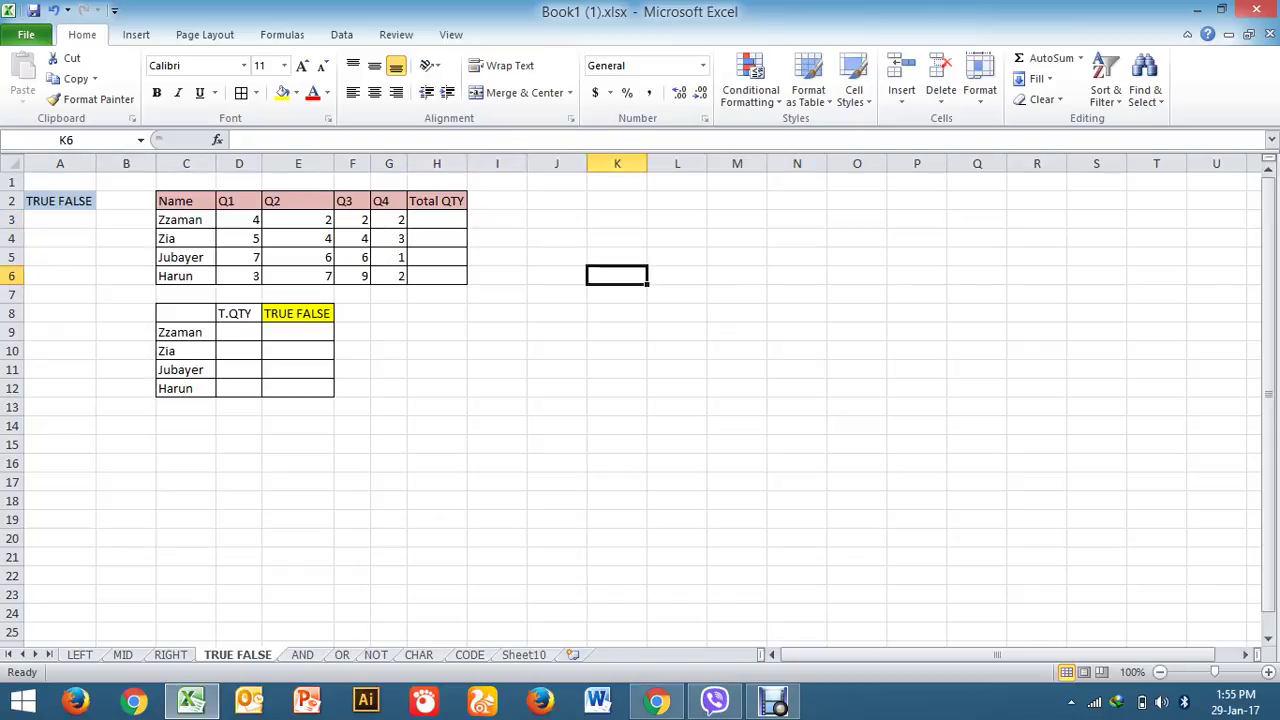
pyautogui.click(436, 219)
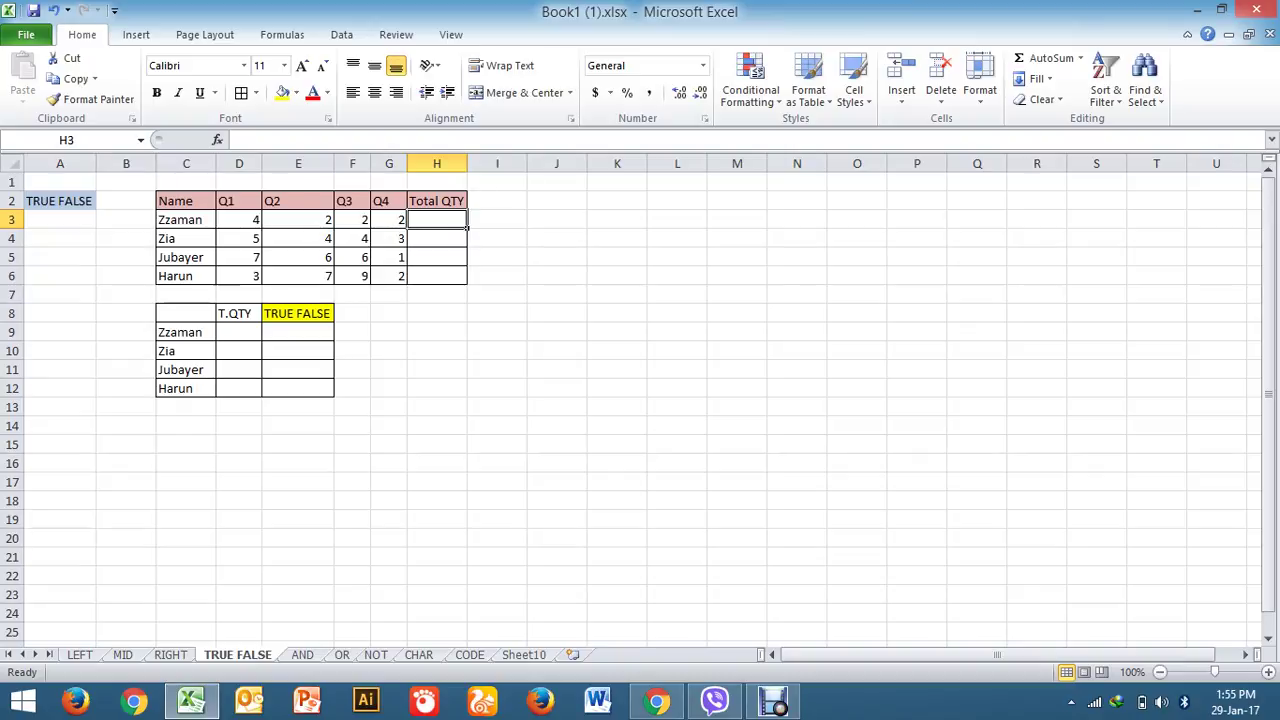
pyautogui.write('=')
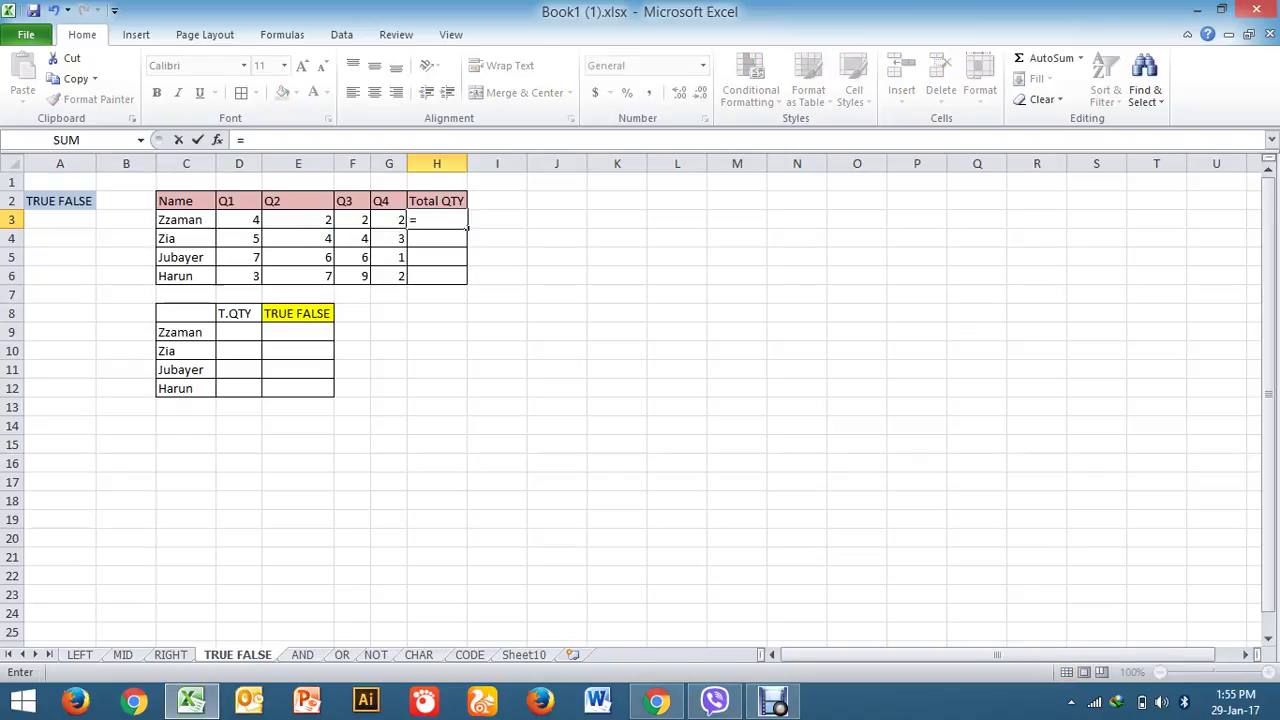
pyautogui.write('sum')
pyautogui.press('Tab')
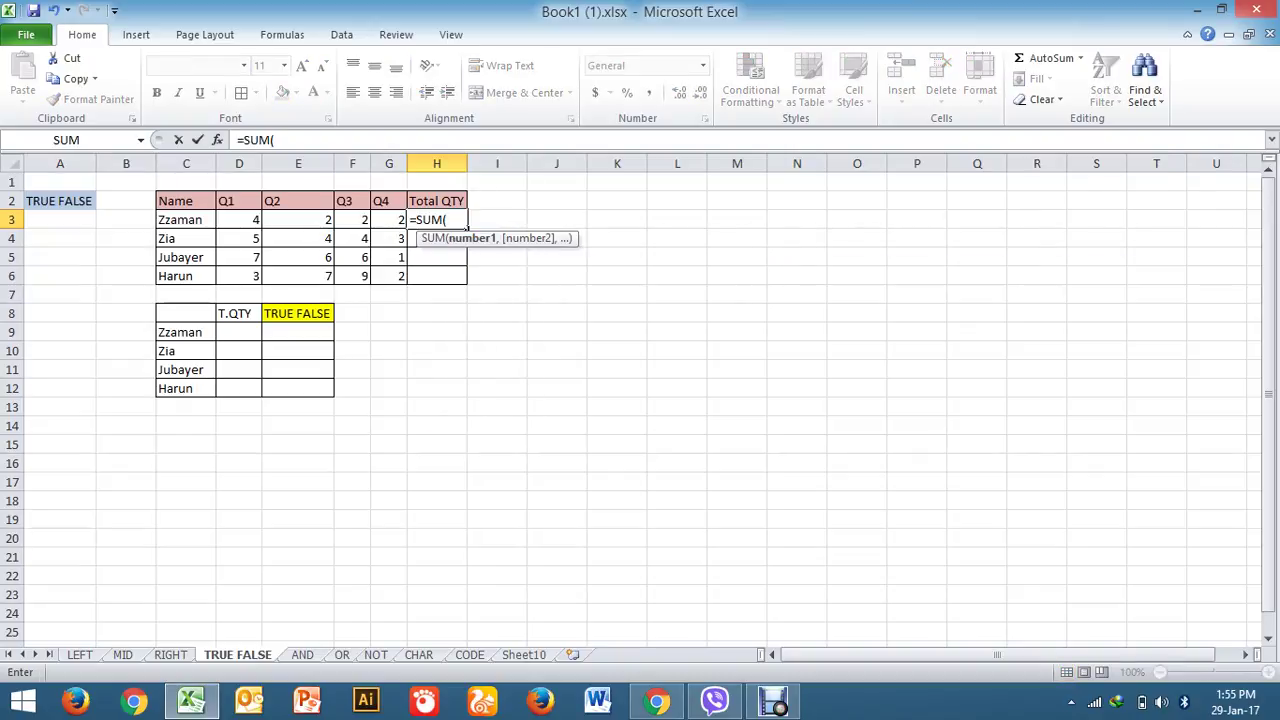
pyautogui.click(352, 219)
pyautogui.click(216, 212)
pyautogui.hotkey('shift', 'Right')
pyautogui.hotkey('shift', 'Right')
pyautogui.hotkey('shift', 'Right')
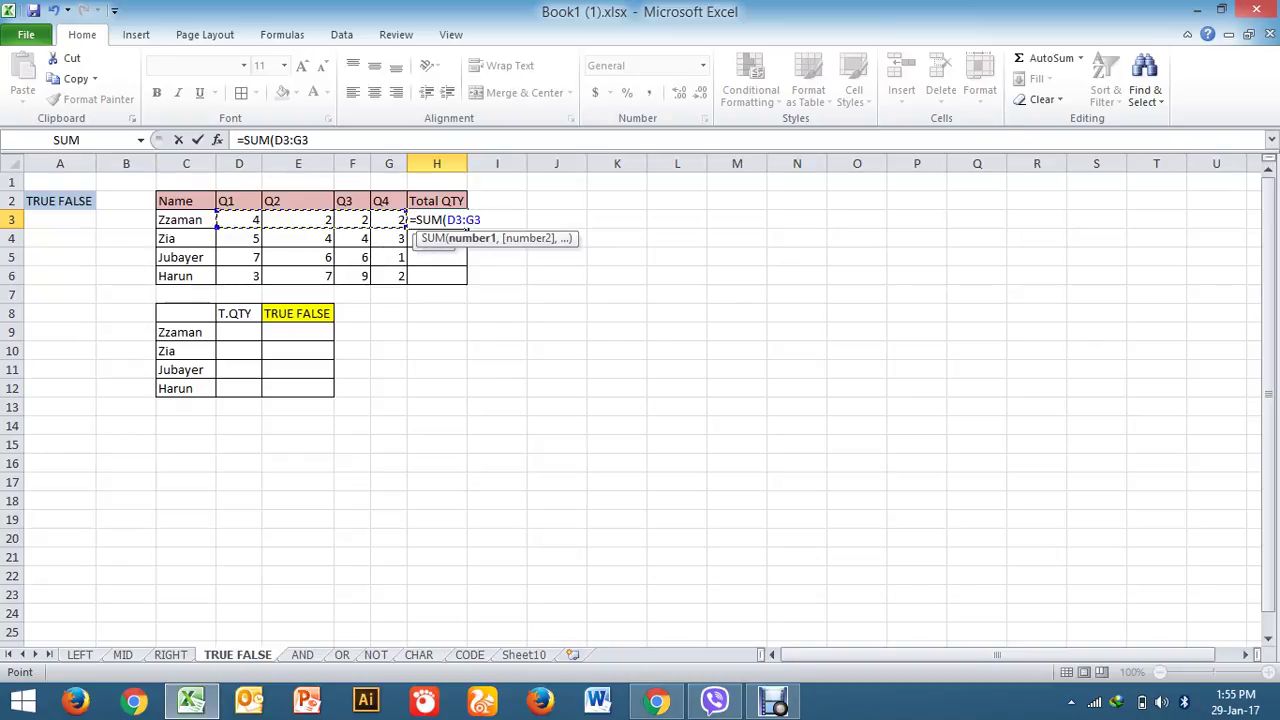
pyautogui.write(')')
pyautogui.press('Return')
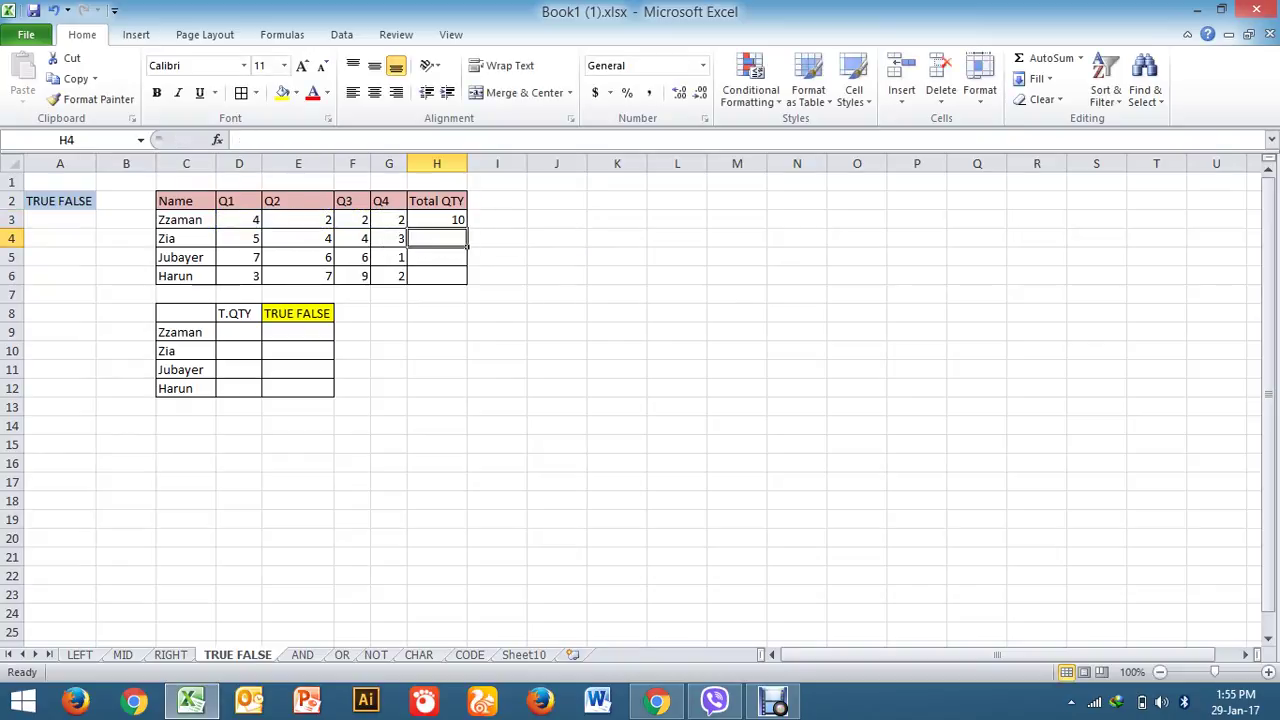
# Step: Copy the H3 total down through H6, giving 10, 16, 20 and 21
pyautogui.click(436, 219)
pyautogui.hotkey('ctrl', 'c')
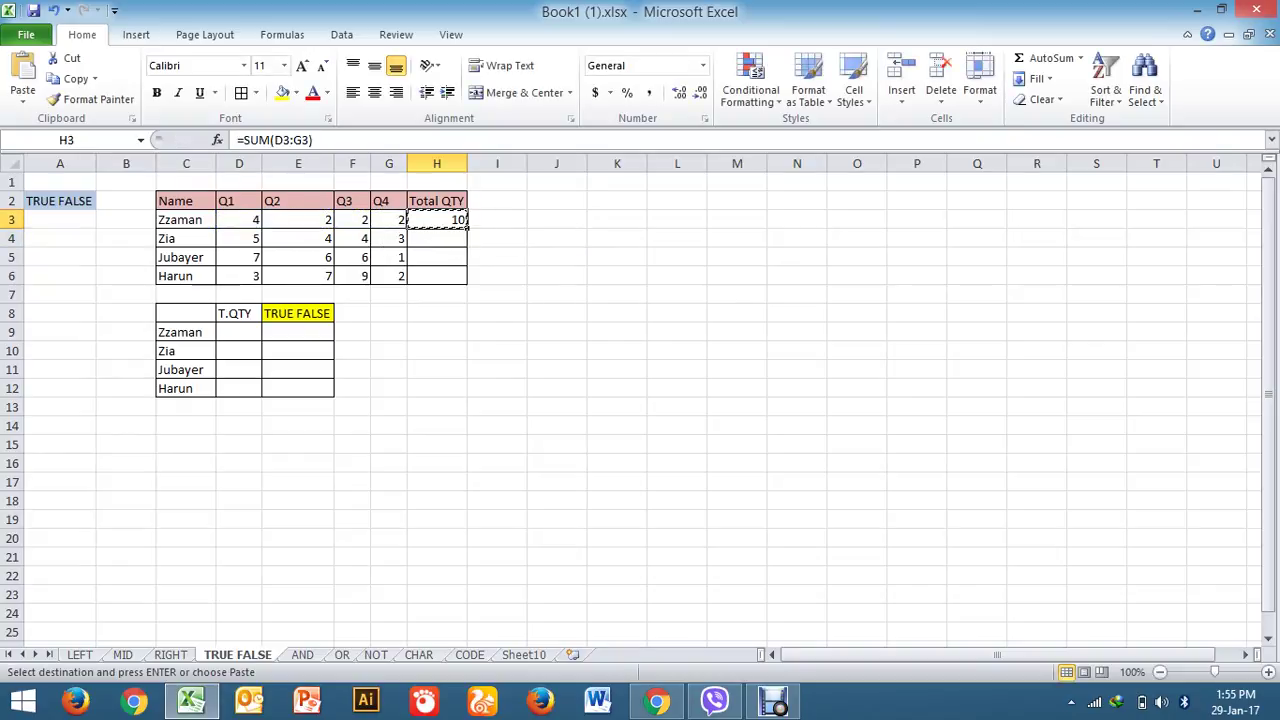
pyautogui.click(389, 219)
pyautogui.moveTo(436, 276); pyautogui.dragTo(436, 219)
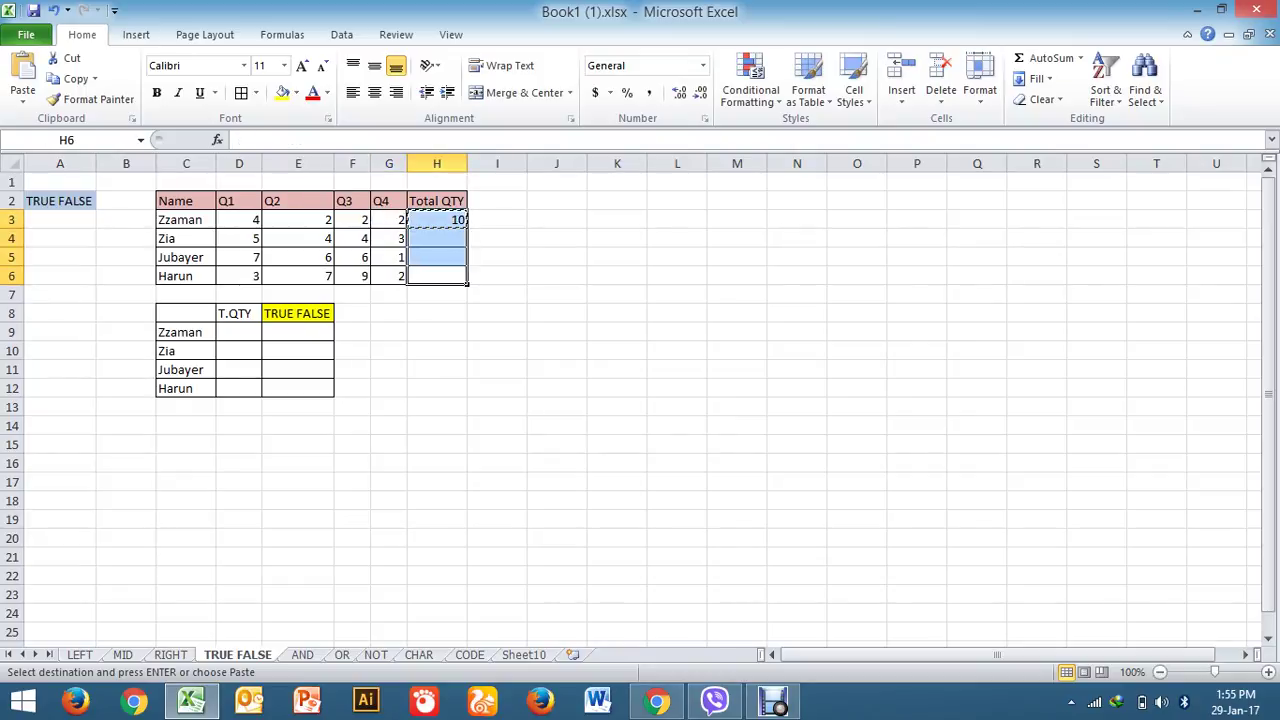
pyautogui.press('Return')
pyautogui.click(617, 388)
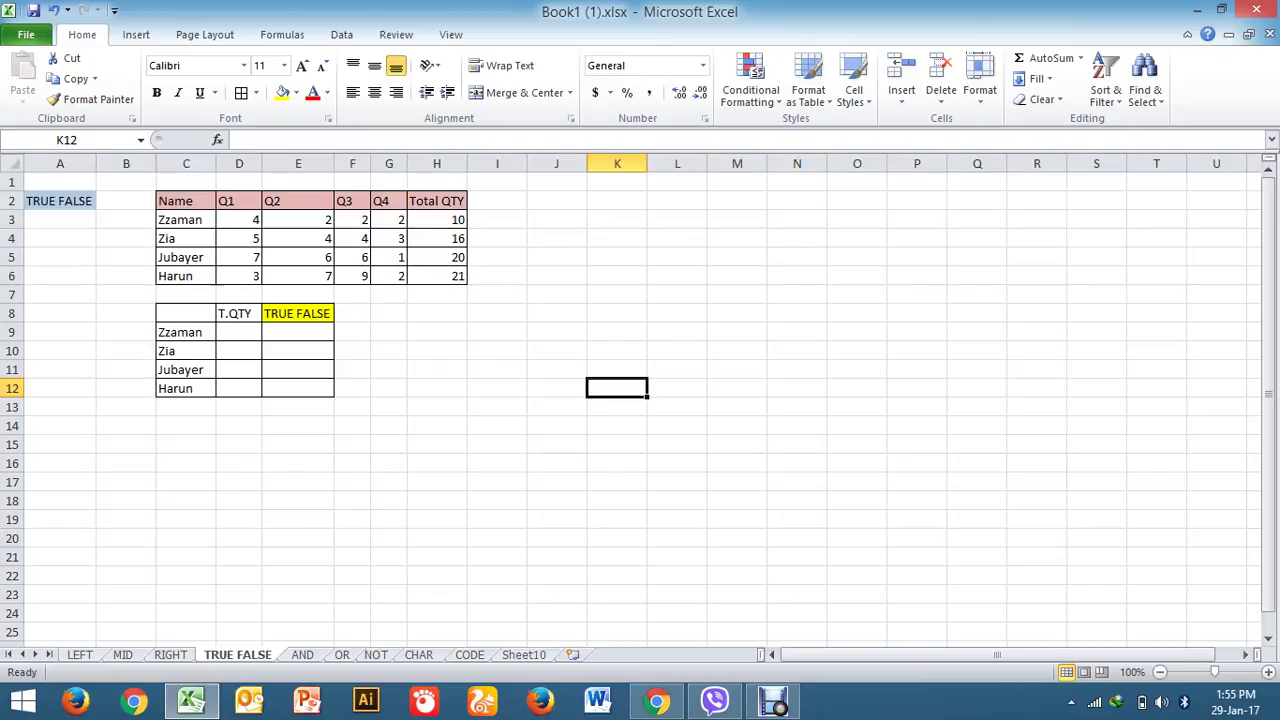
pyautogui.click(297, 332)
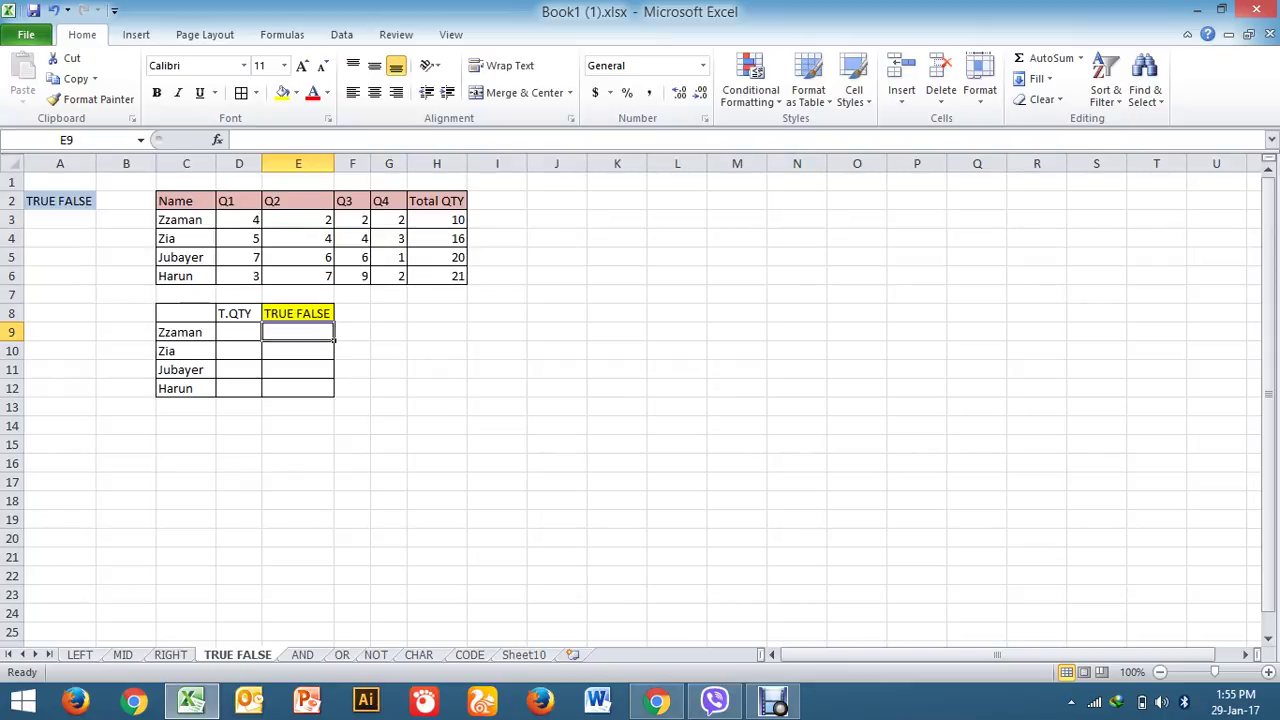
pyautogui.click(212, 224)
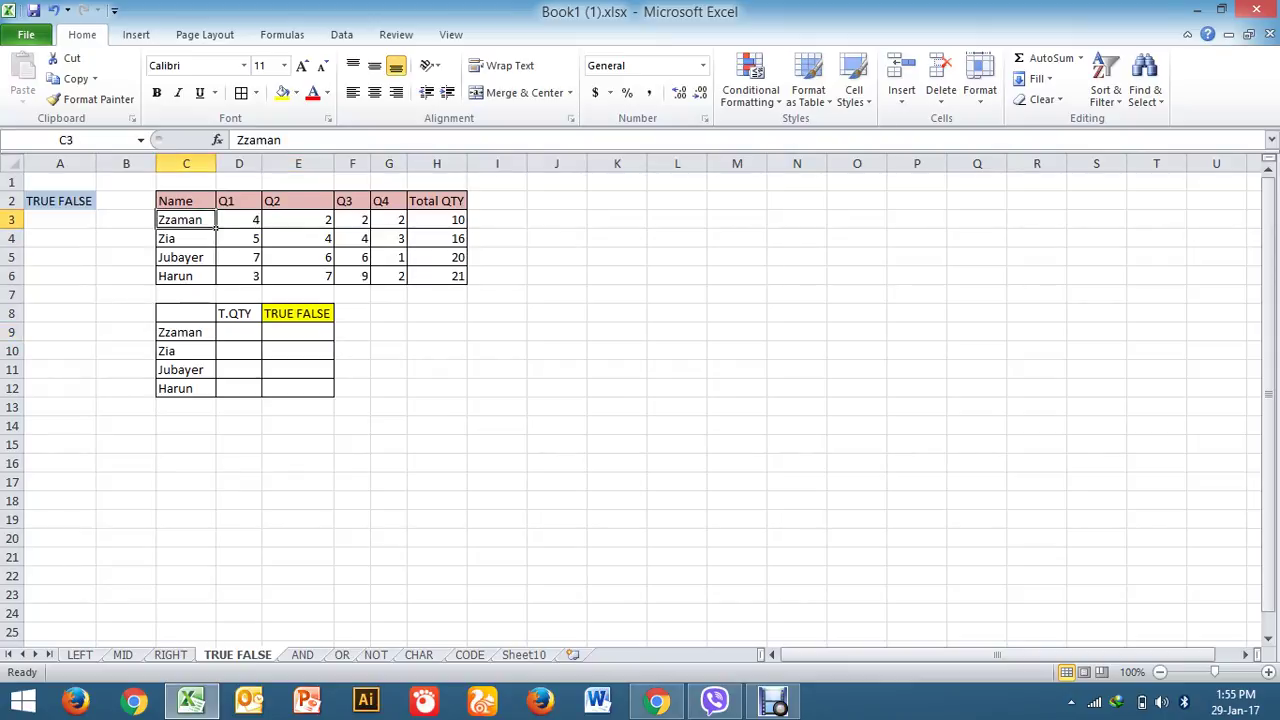
pyautogui.click(464, 226)
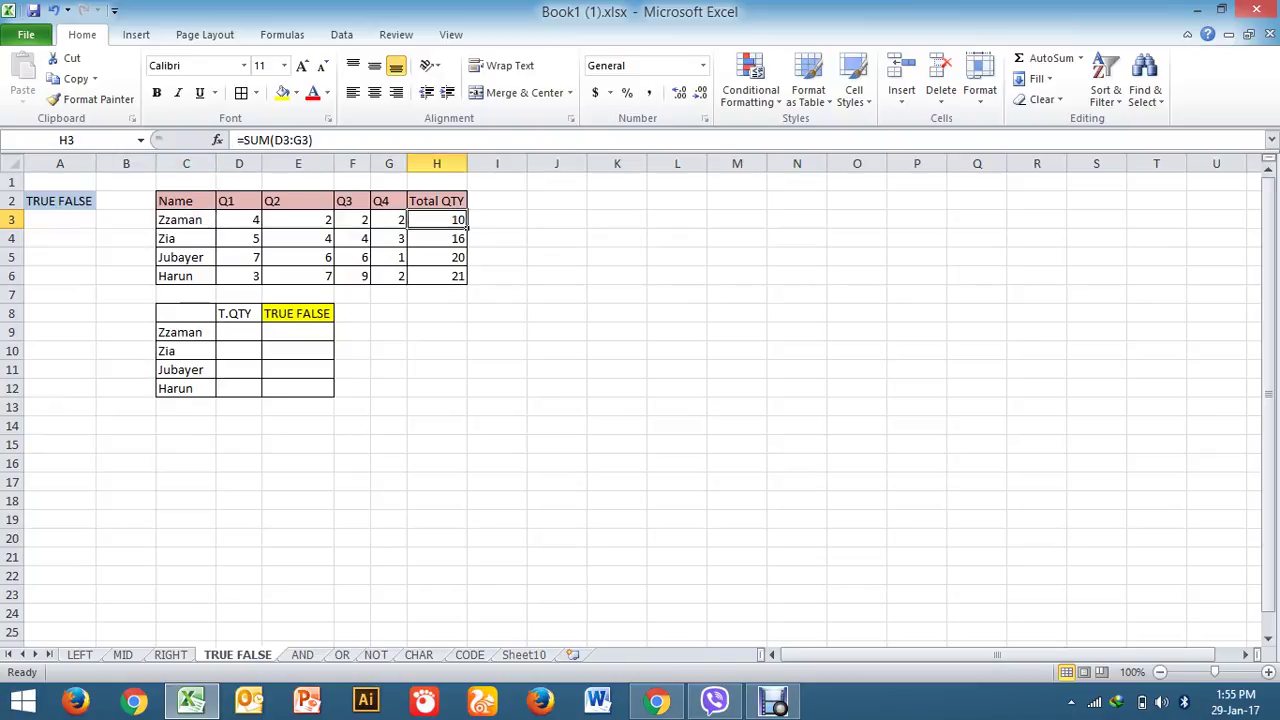
pyautogui.click(239, 332)
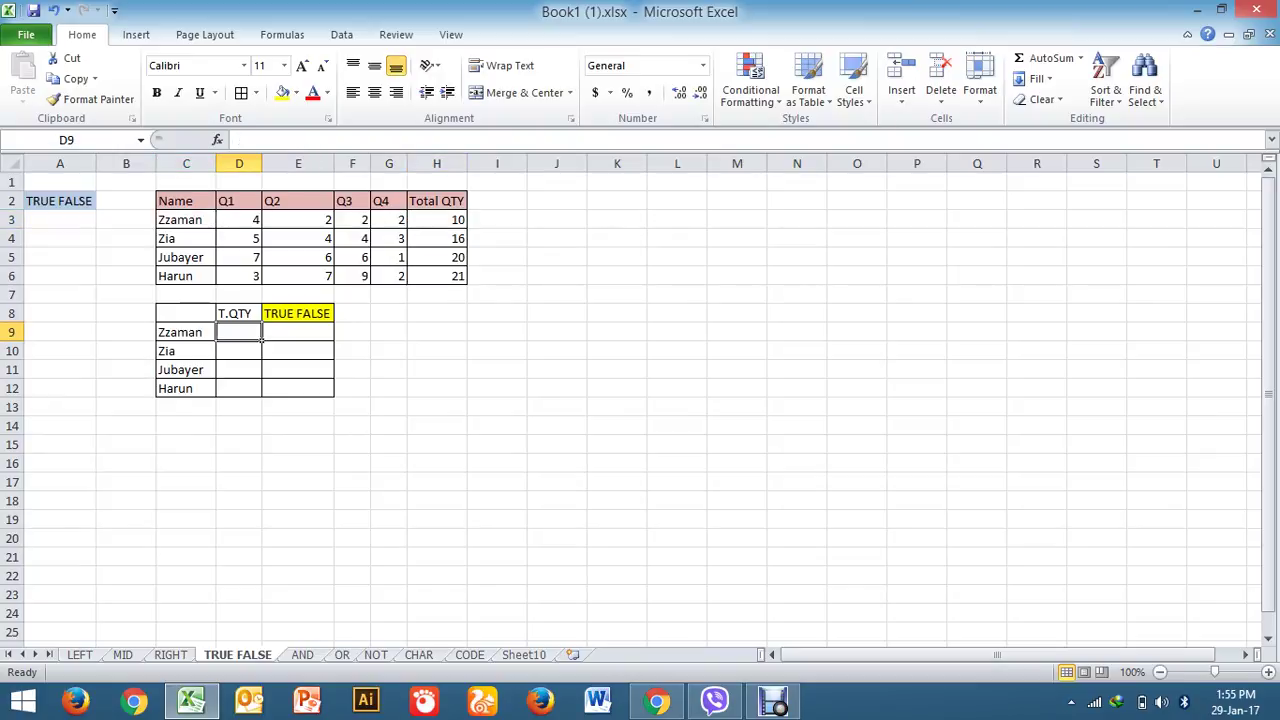
pyautogui.click(297, 332)
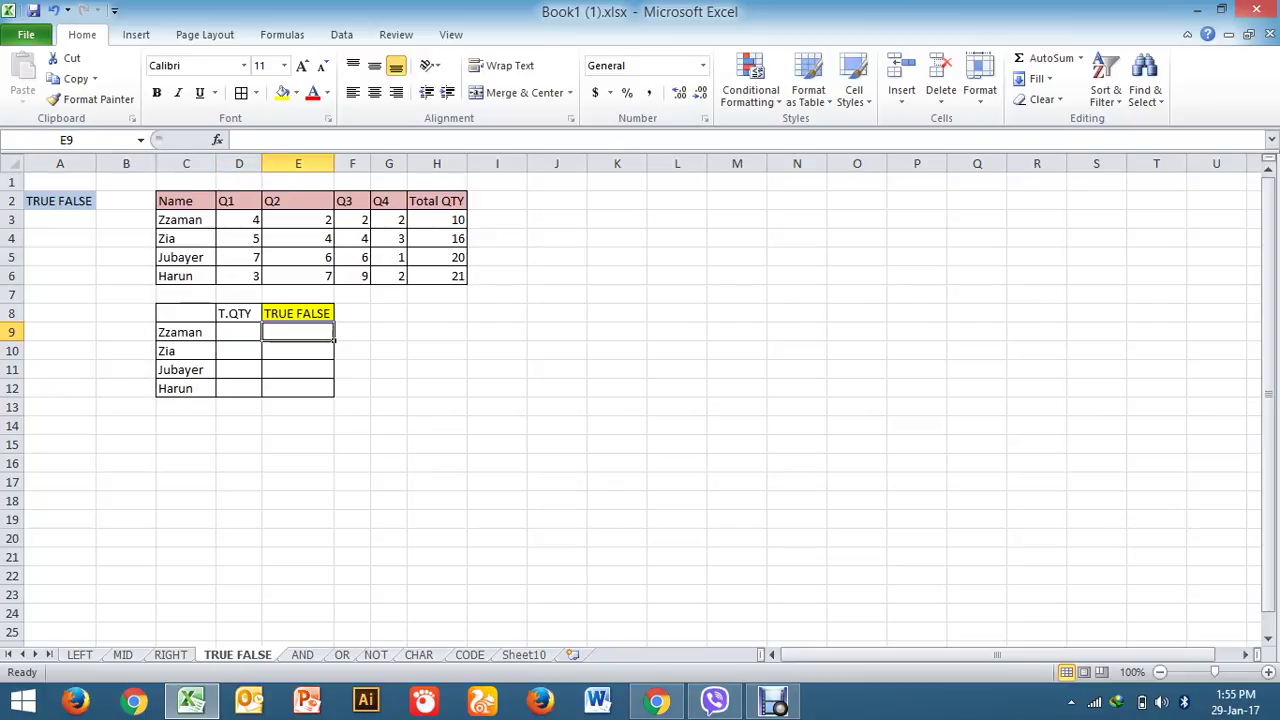
pyautogui.click(239, 332)
pyautogui.click(436, 219)
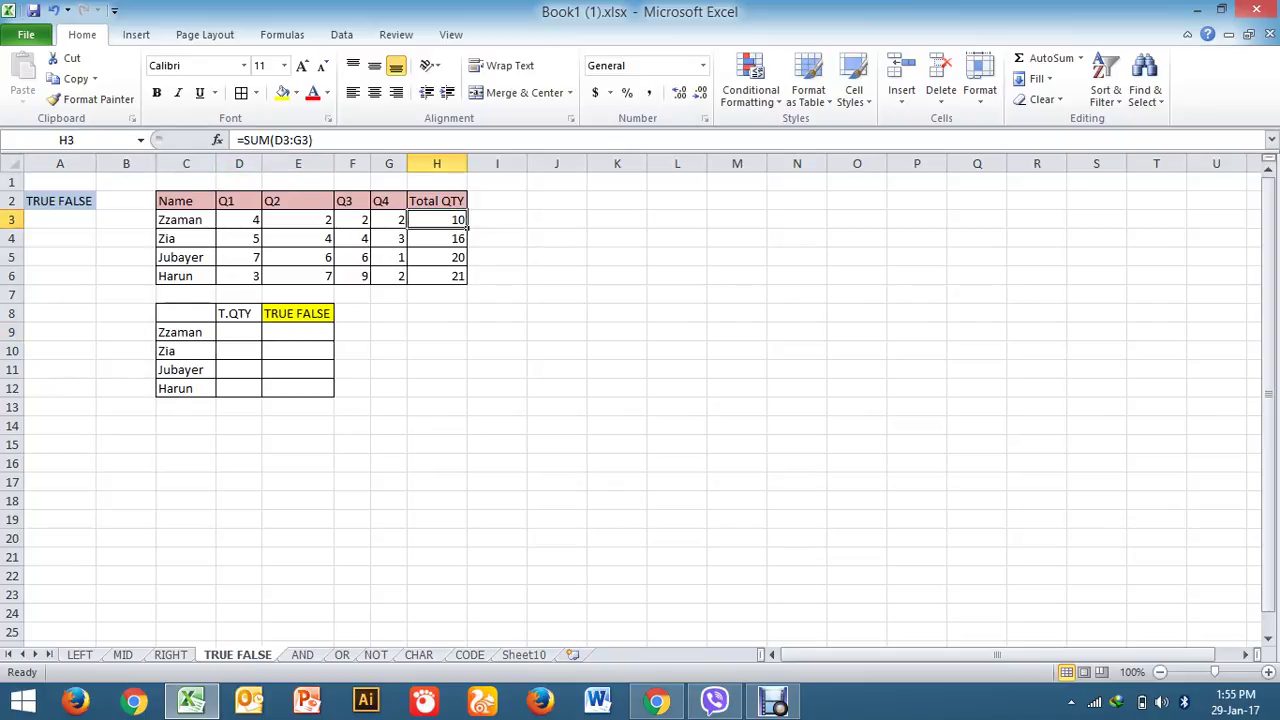
pyautogui.click(239, 332)
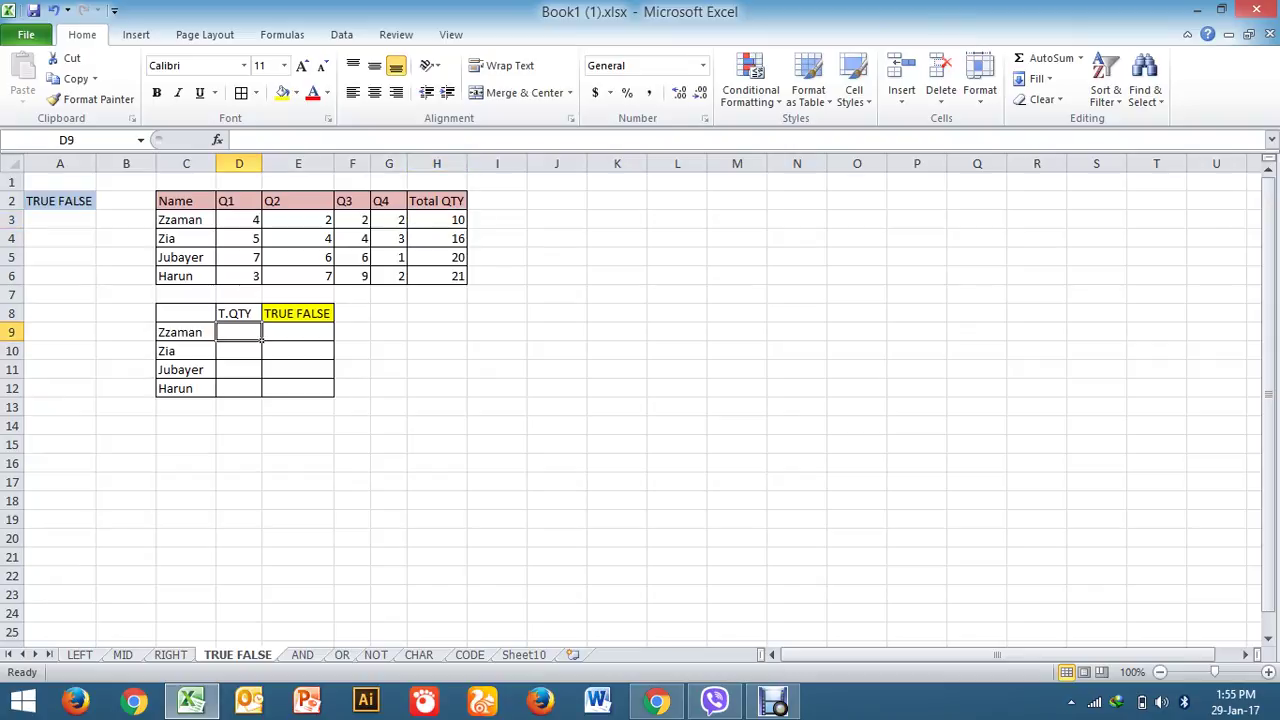
# Step: Enter the T.QTY values 10, 16, 20 and 21 in D9 through D12
pyautogui.write('10')
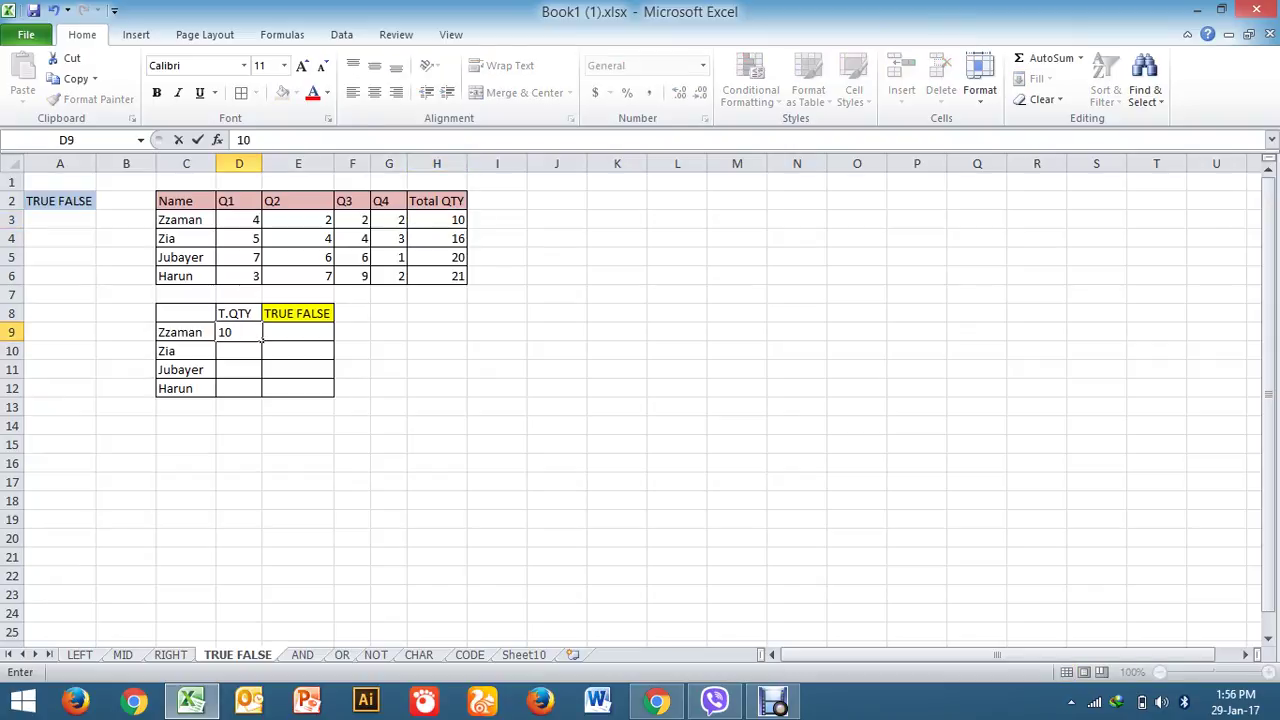
pyautogui.press('Return')
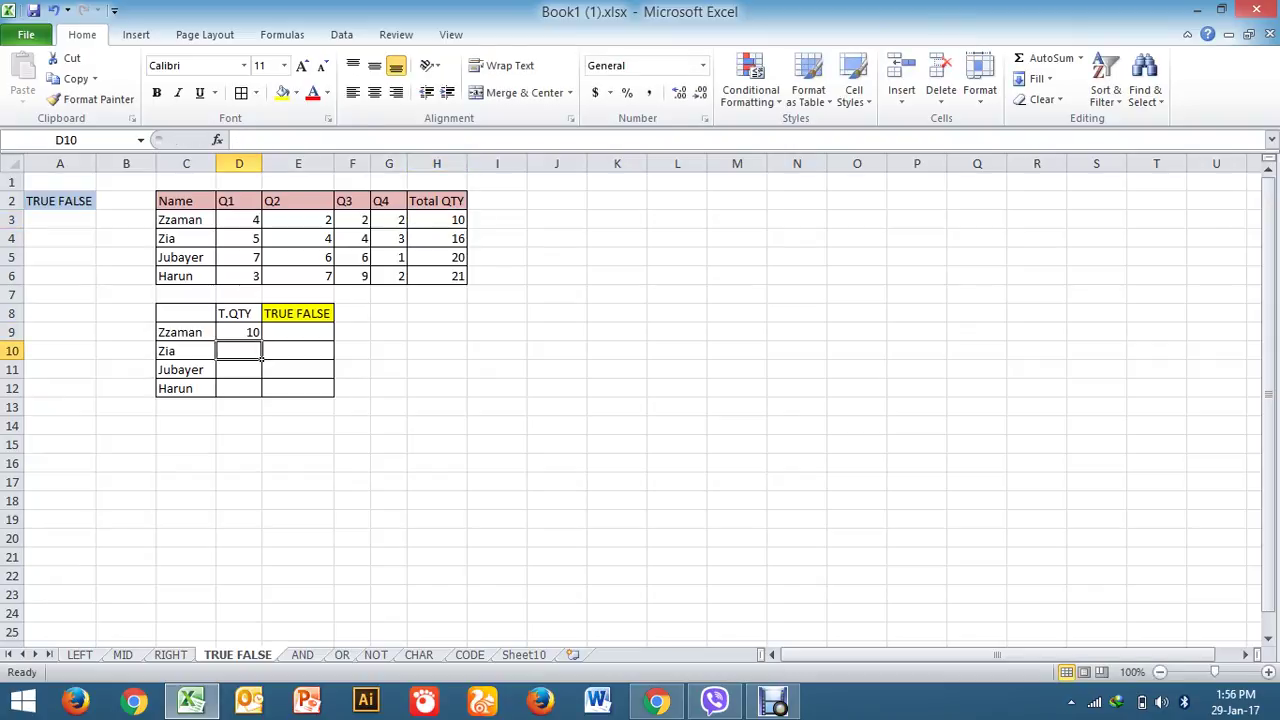
pyautogui.write('16')
pyautogui.press('Return')
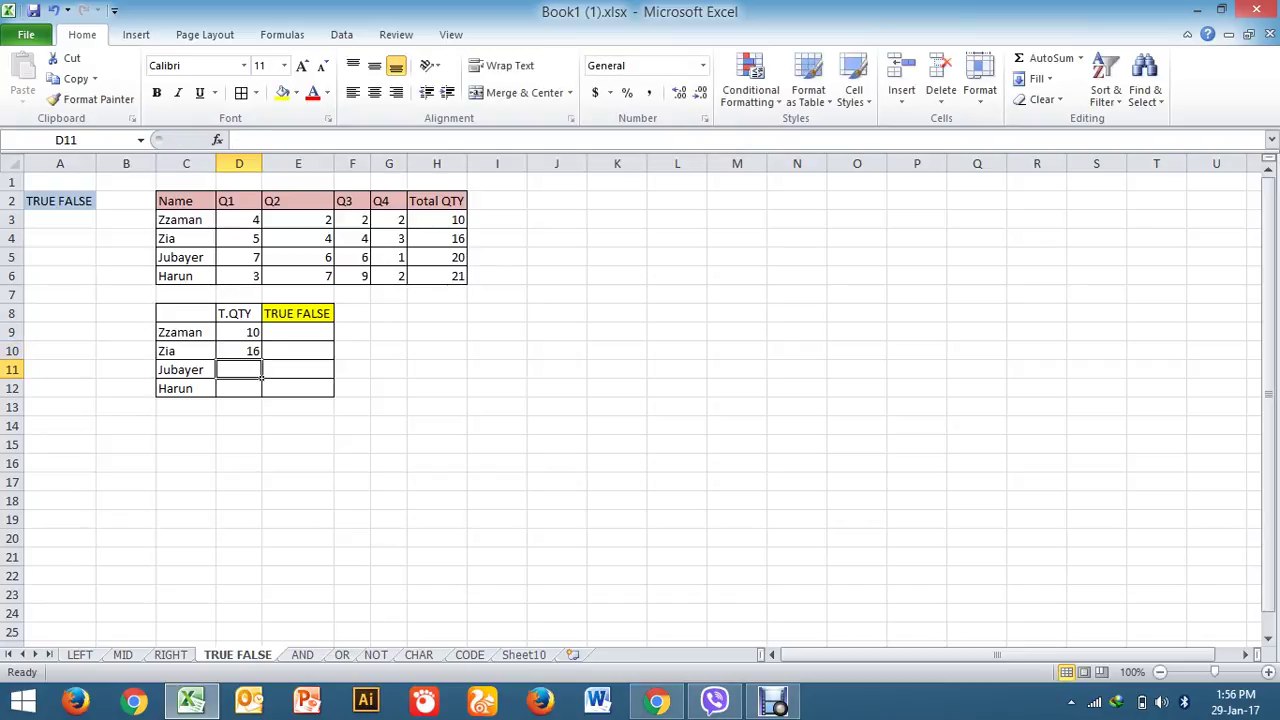
pyautogui.write('20')
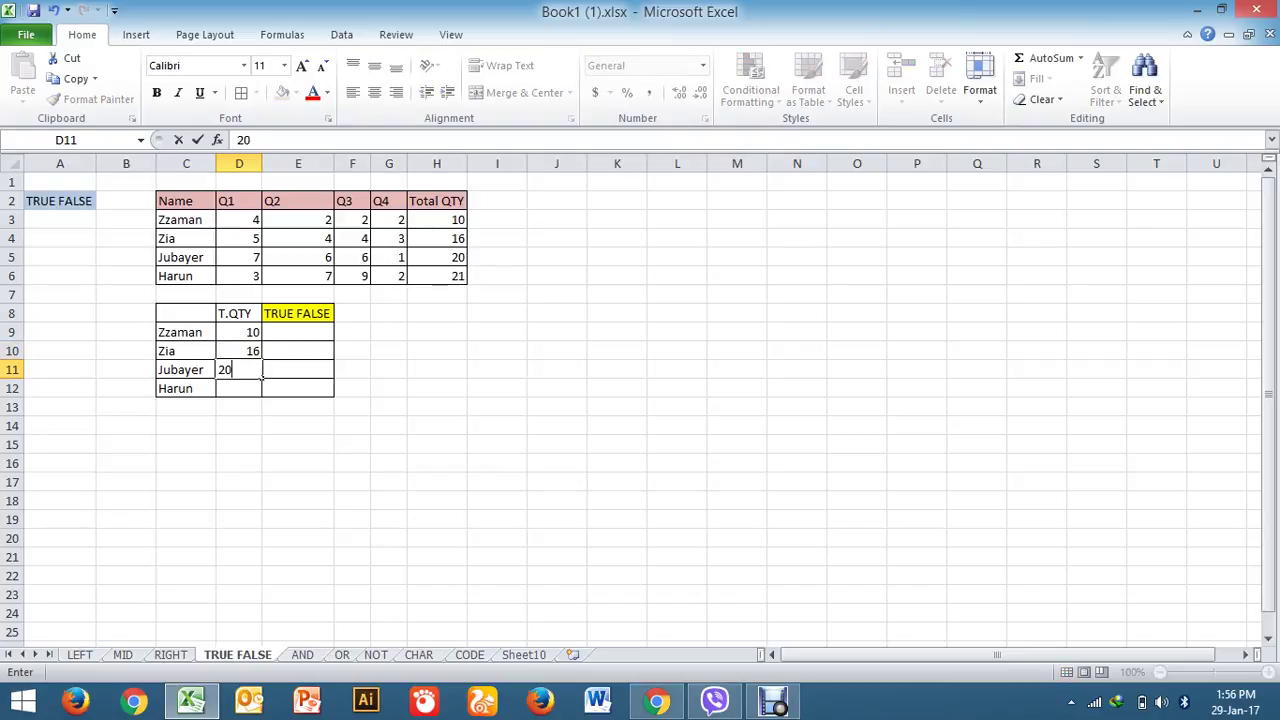
pyautogui.press('Return')
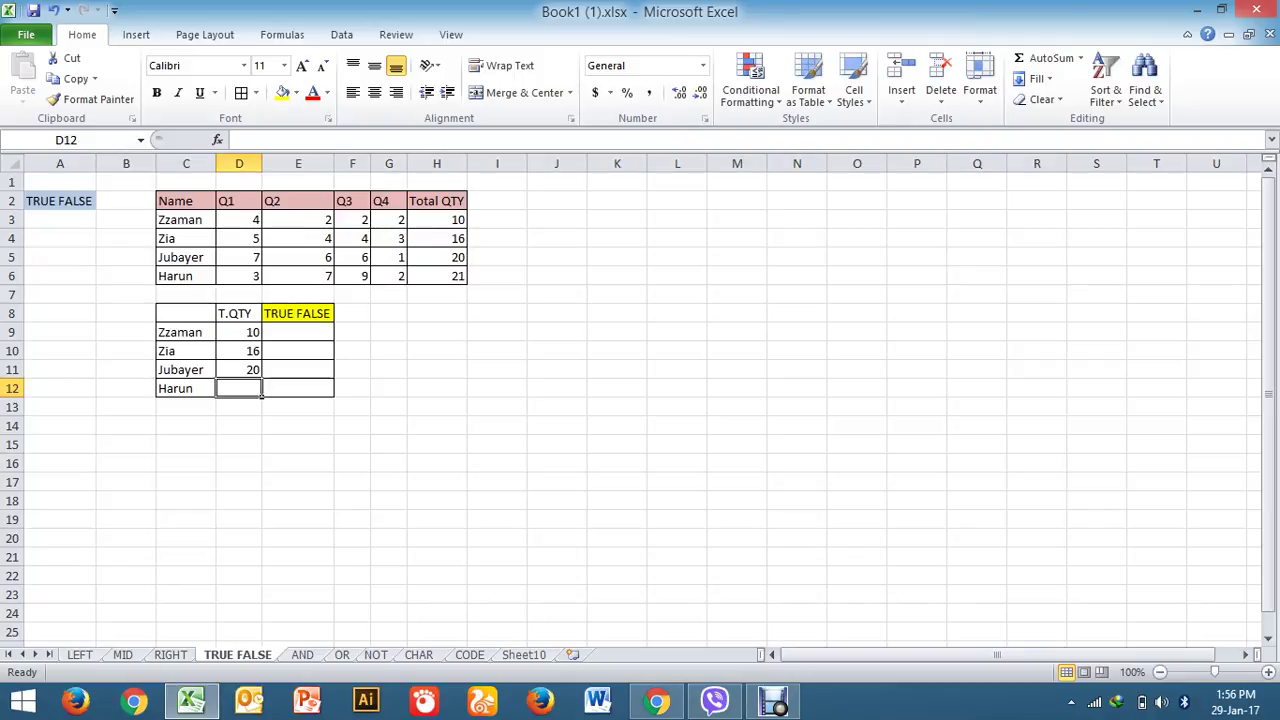
pyautogui.write('21')
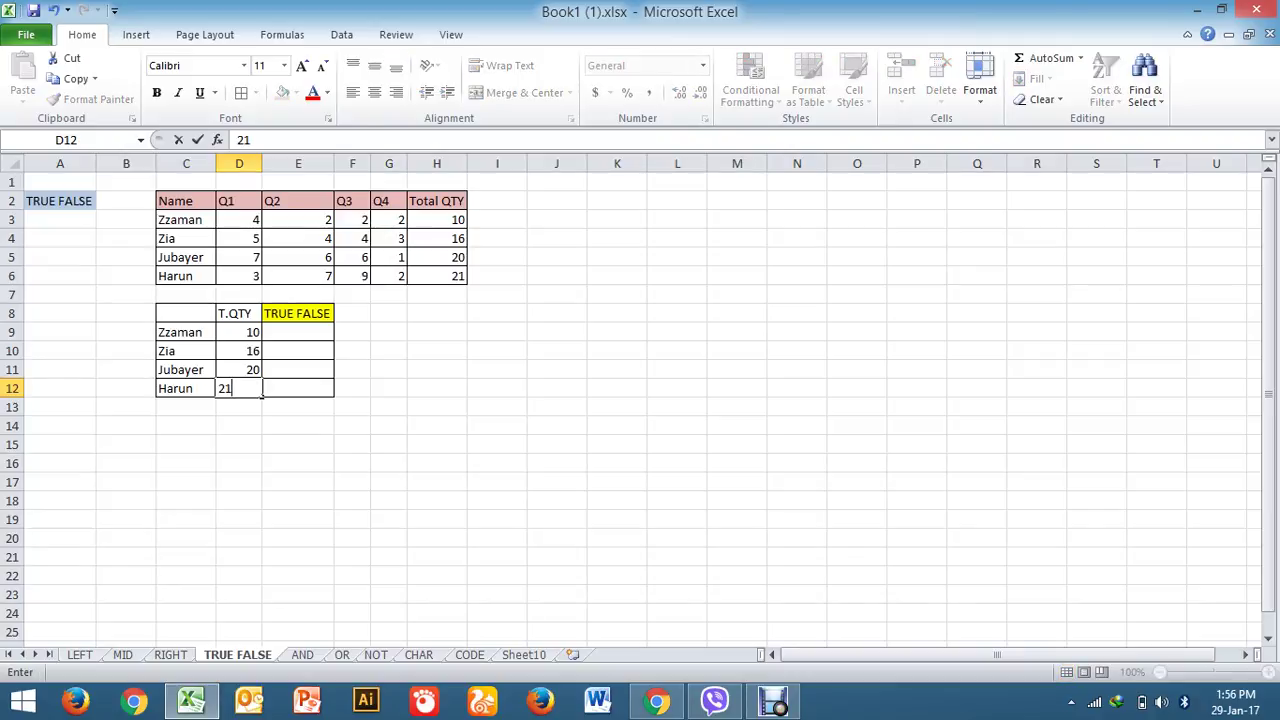
pyautogui.click(389, 444)
# Step: Enter =D9=H3 in E9 and fill it down to E12, all showing TRUE
pyautogui.click(297, 332)
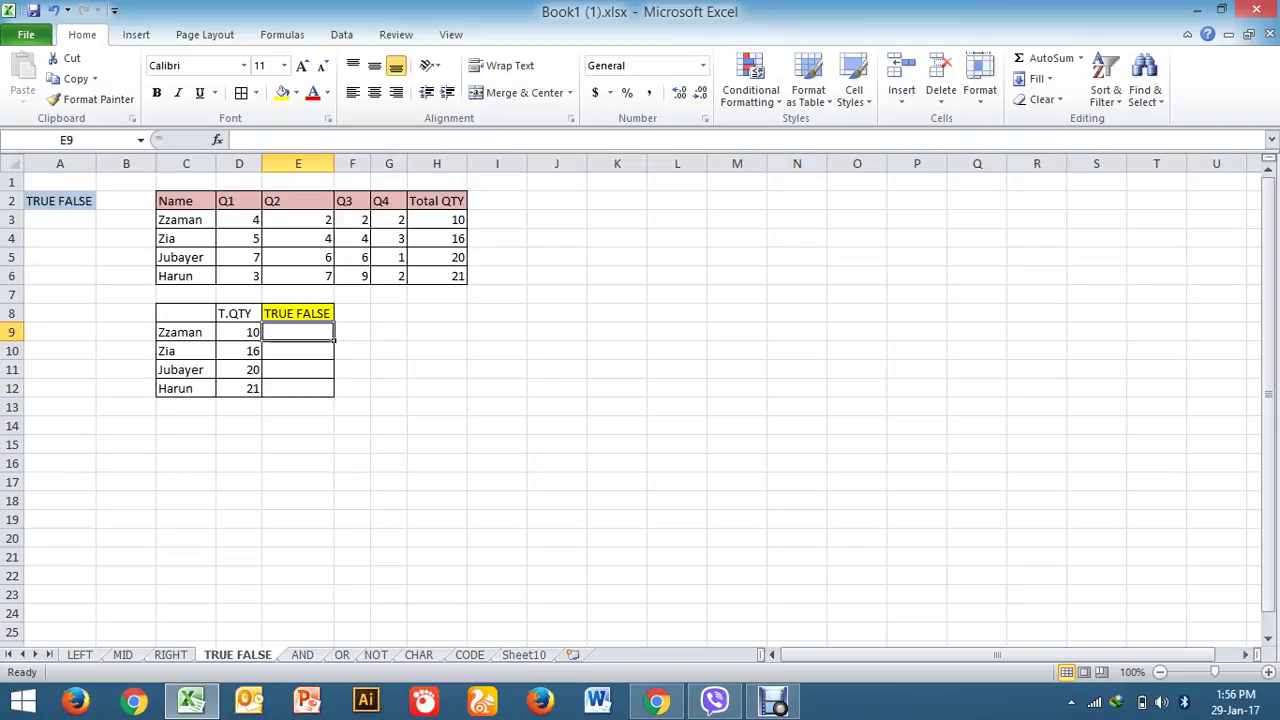
pyautogui.write('=')
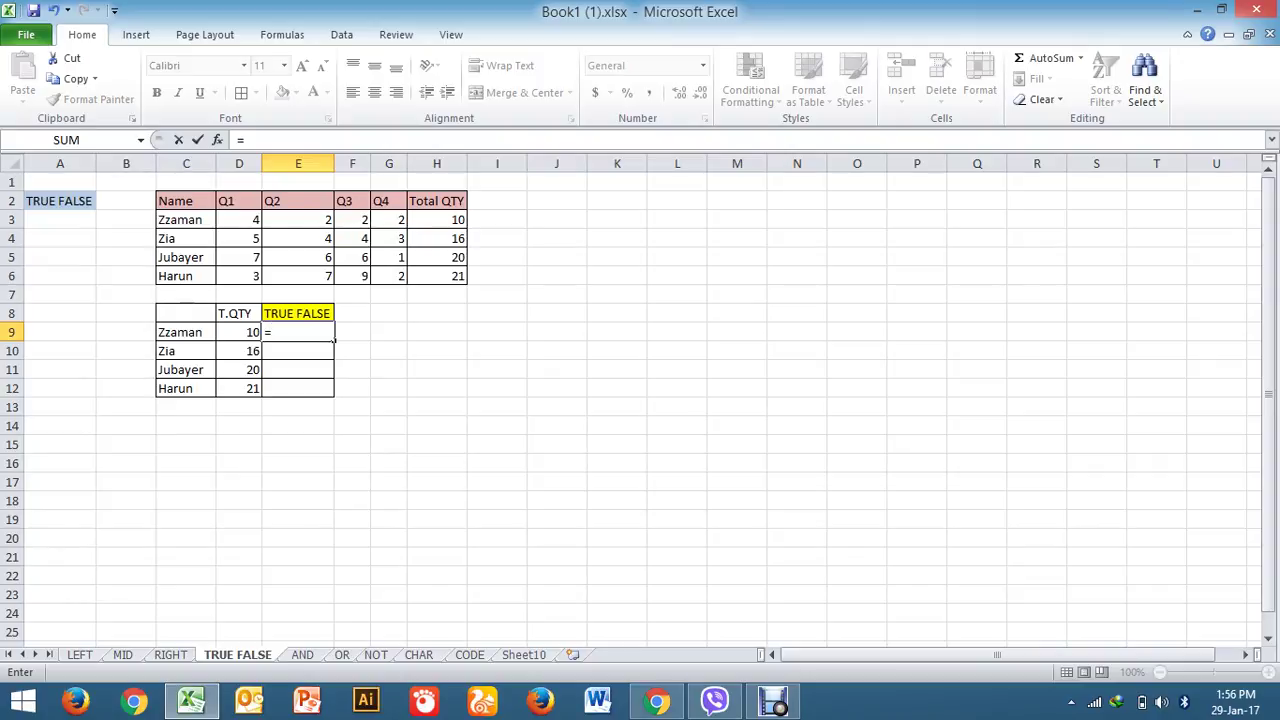
pyautogui.click(225, 332)
pyautogui.write('=')
pyautogui.click(436, 219)
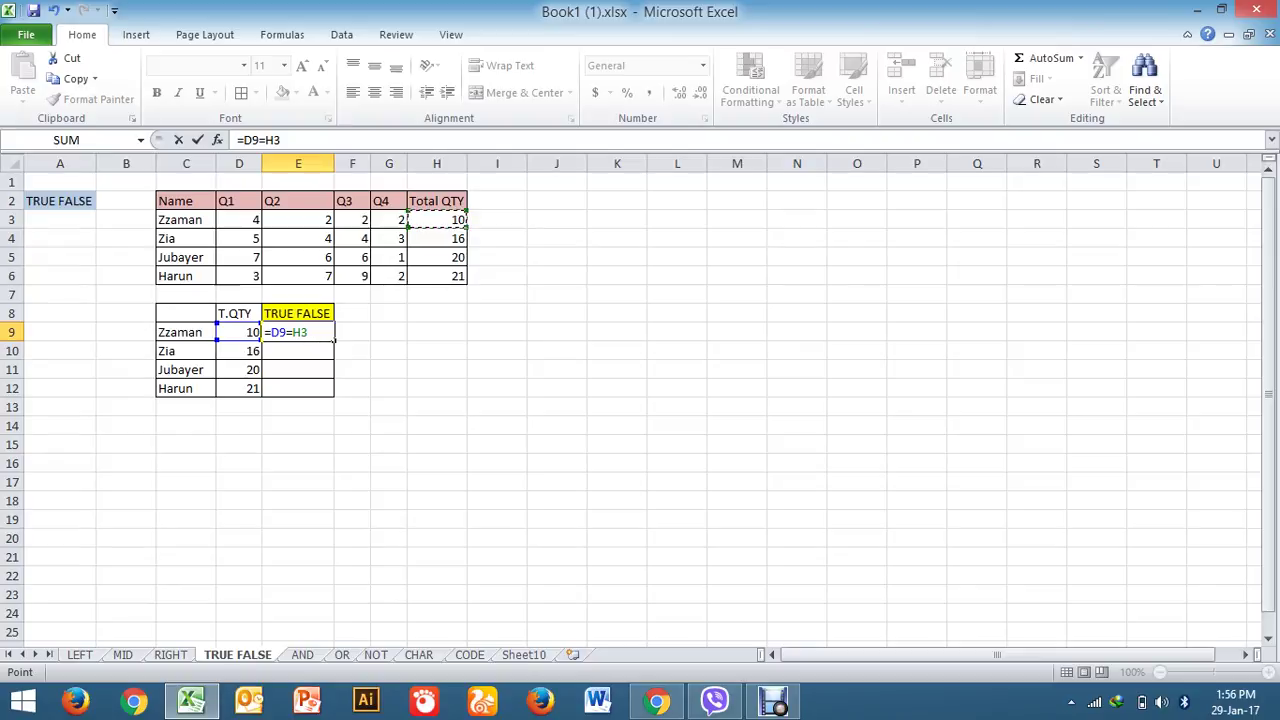
pyautogui.press('Return')
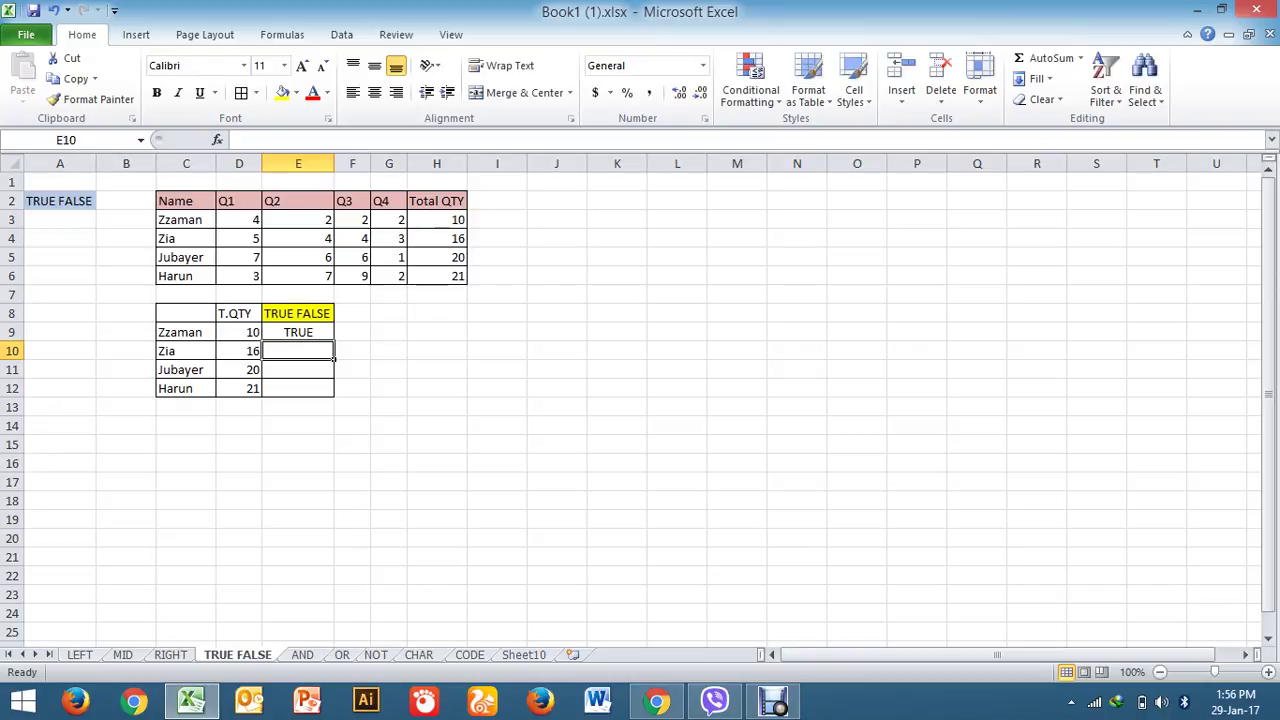
pyautogui.click(298, 332)
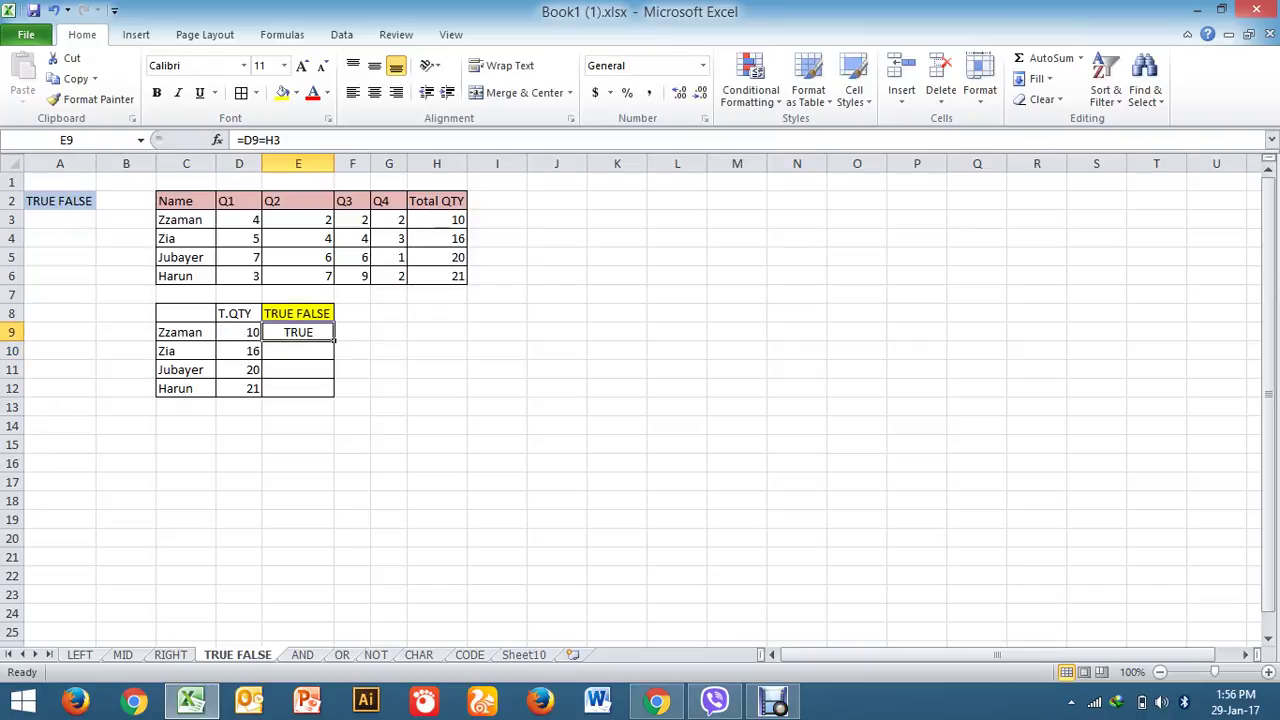
pyautogui.moveTo(334, 341); pyautogui.dragTo(330, 392)
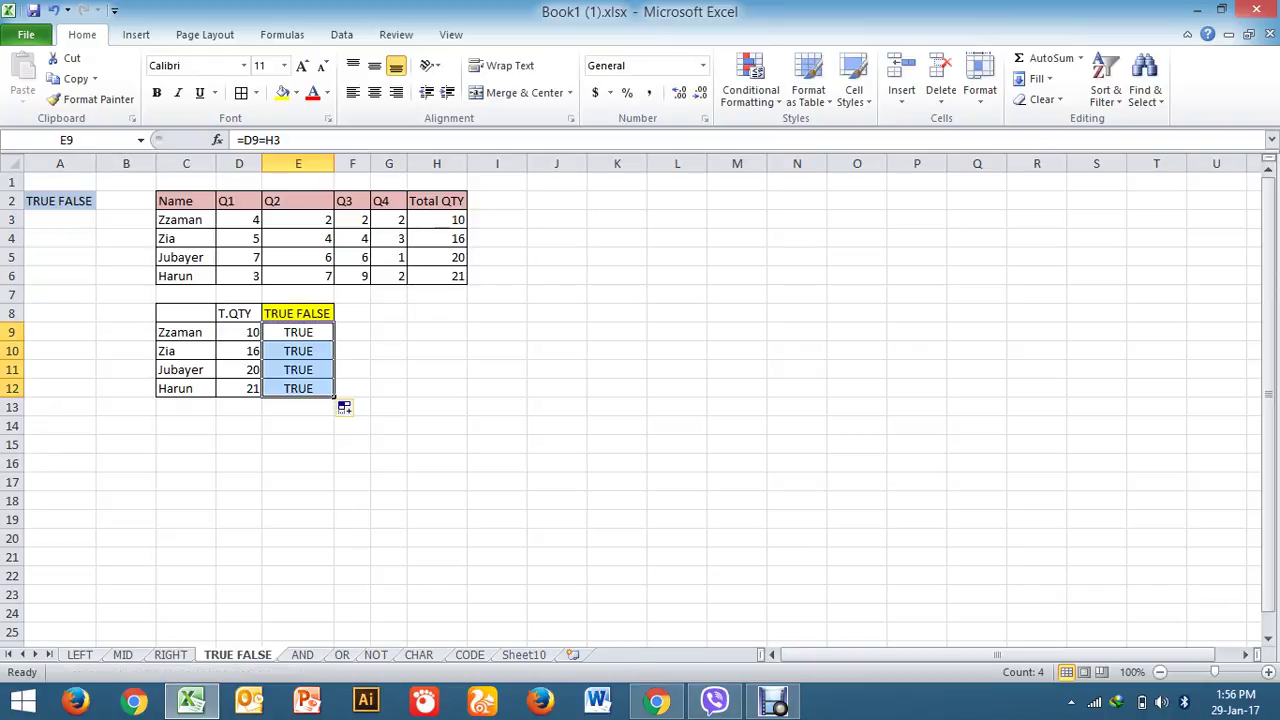
pyautogui.click(436, 220)
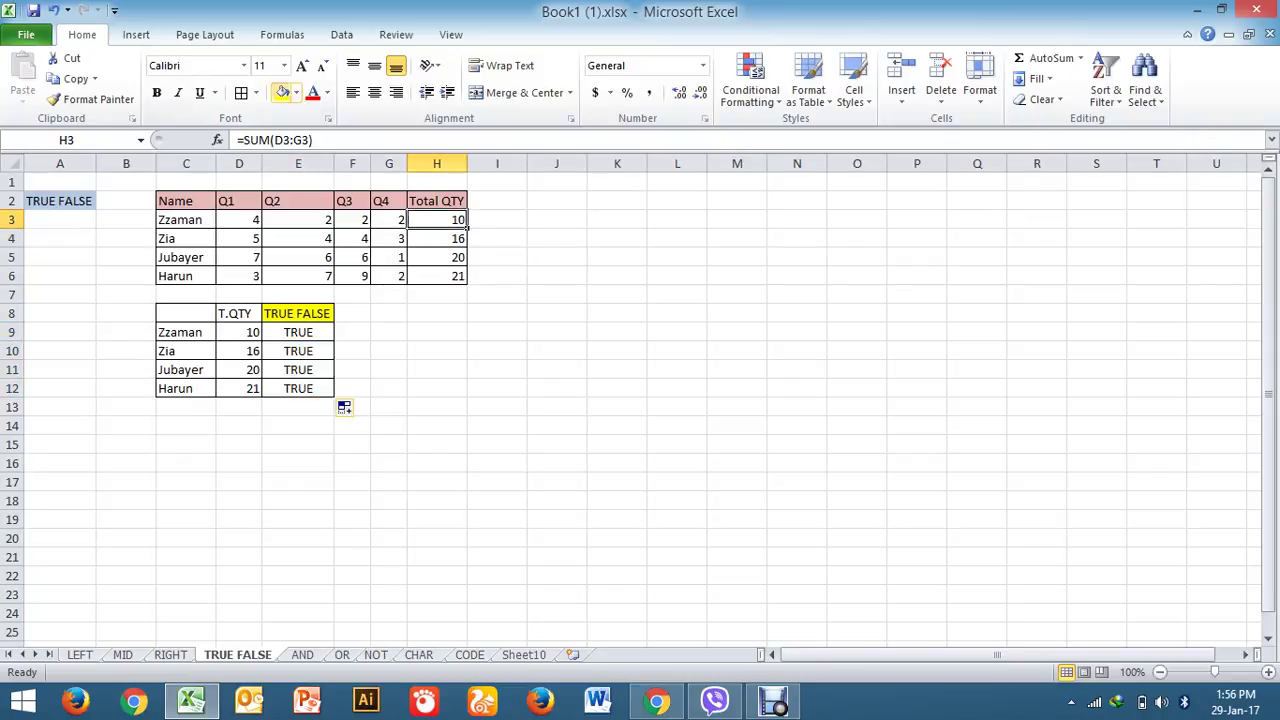
# Step: Shade H3 and D9 yellow
pyautogui.click(283, 92)
pyautogui.click(239, 332)
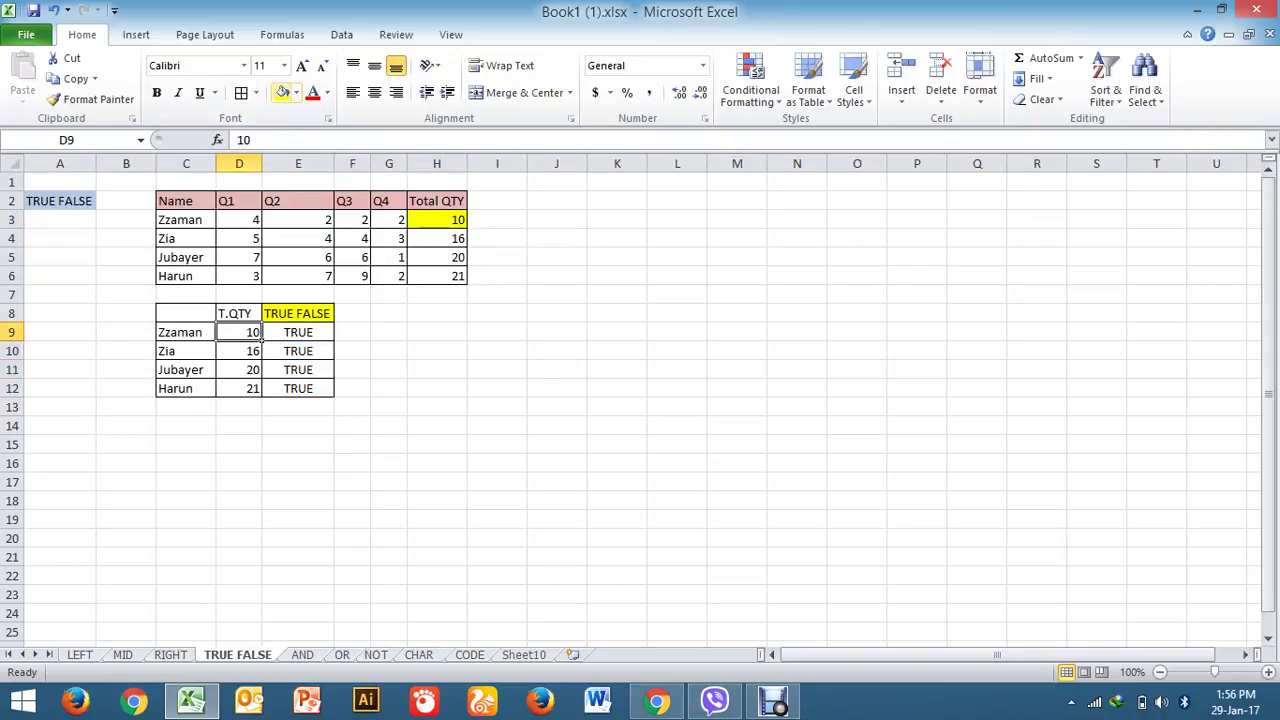
pyautogui.click(283, 92)
pyautogui.click(298, 332)
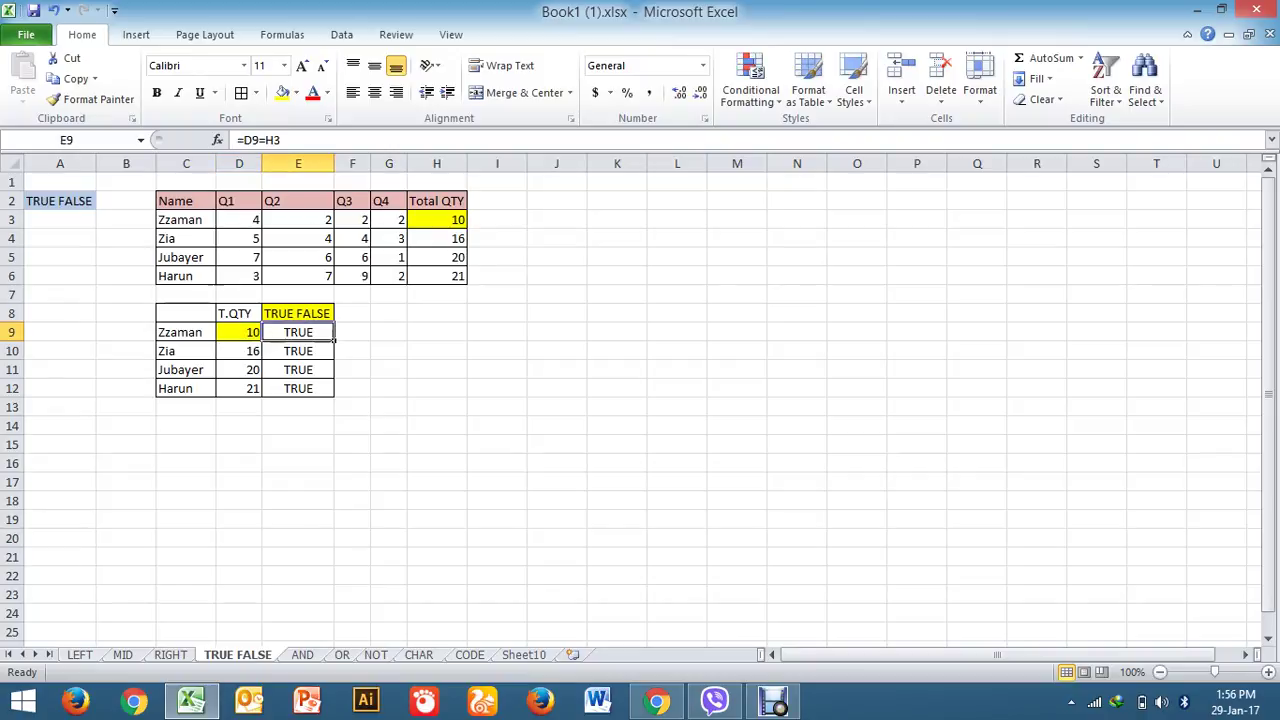
pyautogui.click(497, 388)
# Step: Change D10 to 12 so E10 recalculates to FALSE
pyautogui.click(258, 355)
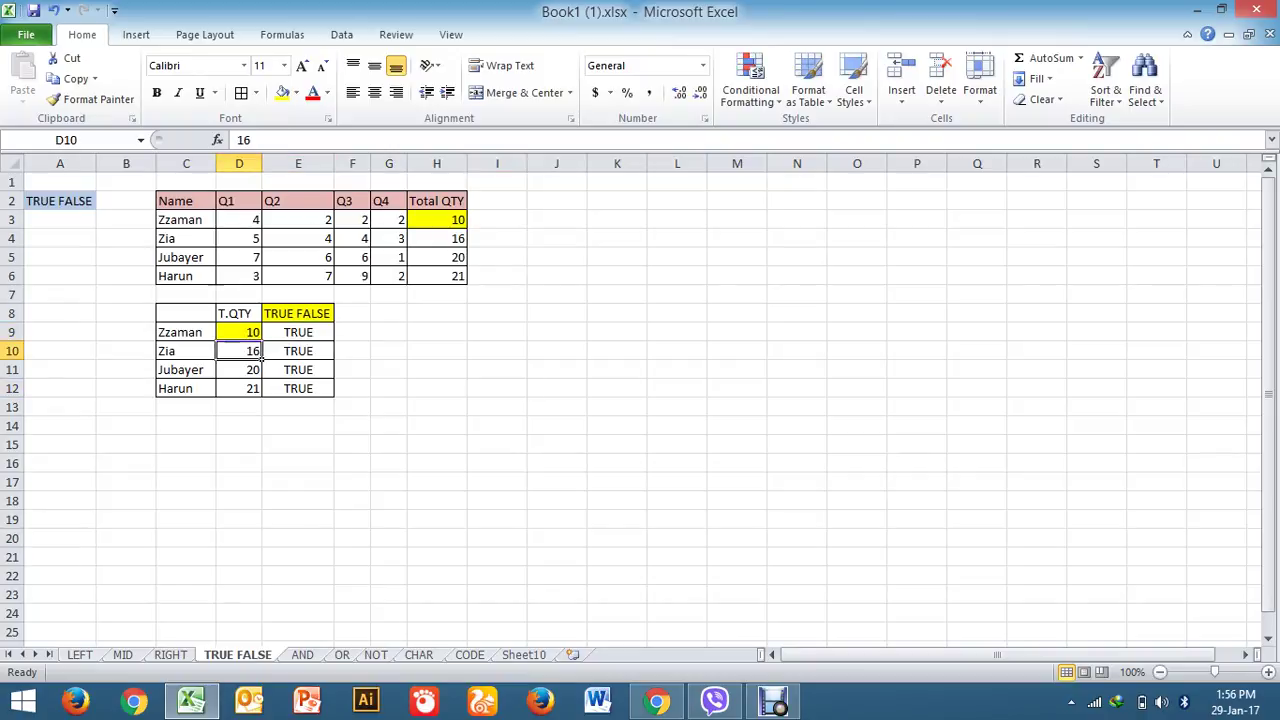
pyautogui.click(465, 242)
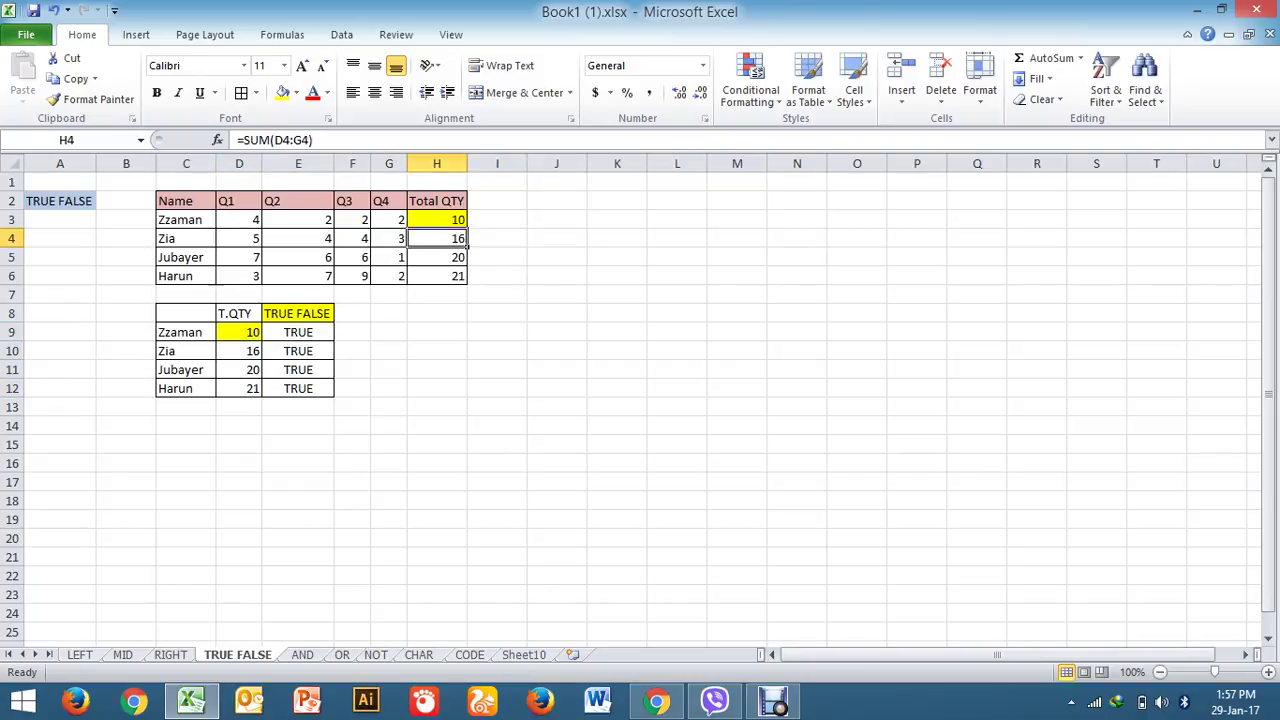
pyautogui.click(258, 355)
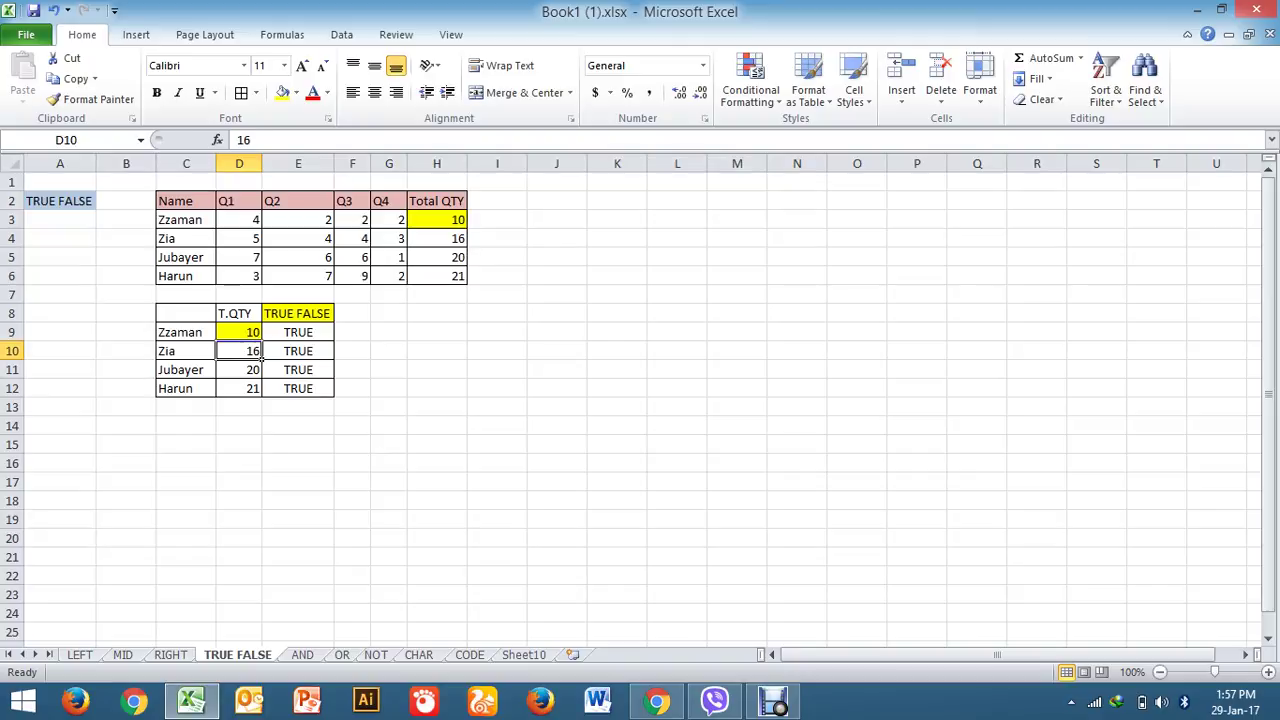
pyautogui.write('12')
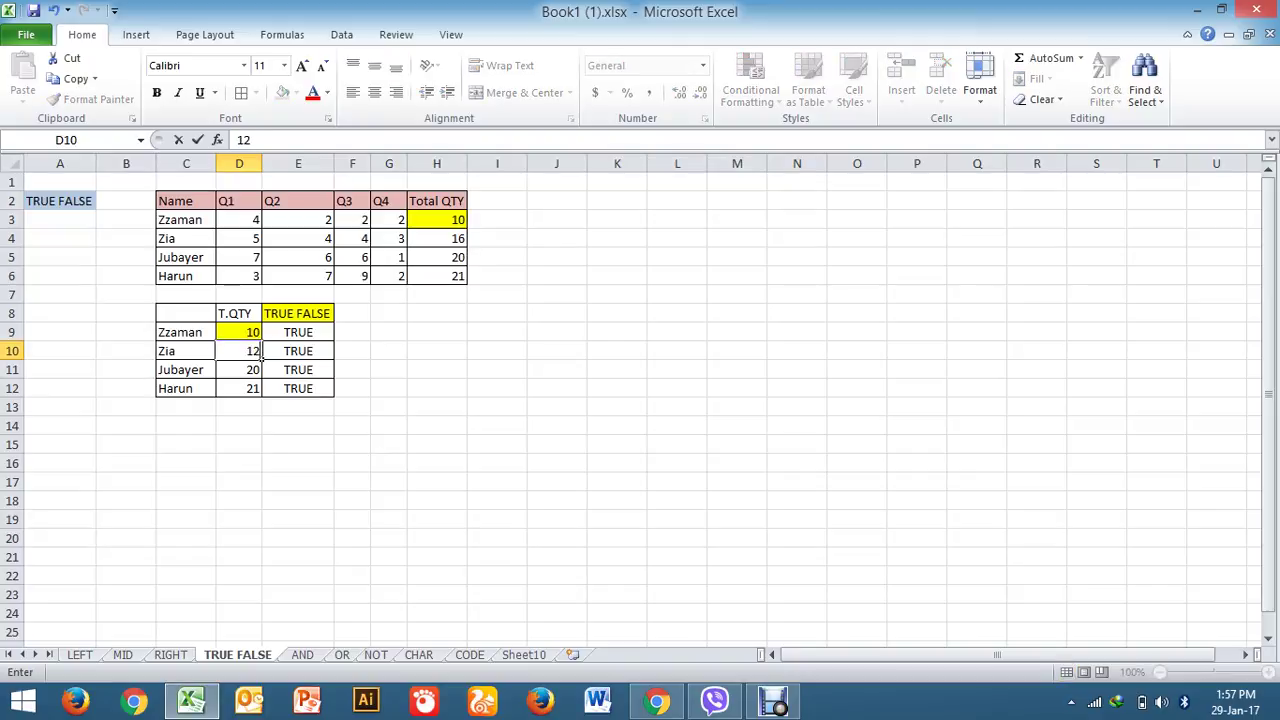
pyautogui.click(258, 370)
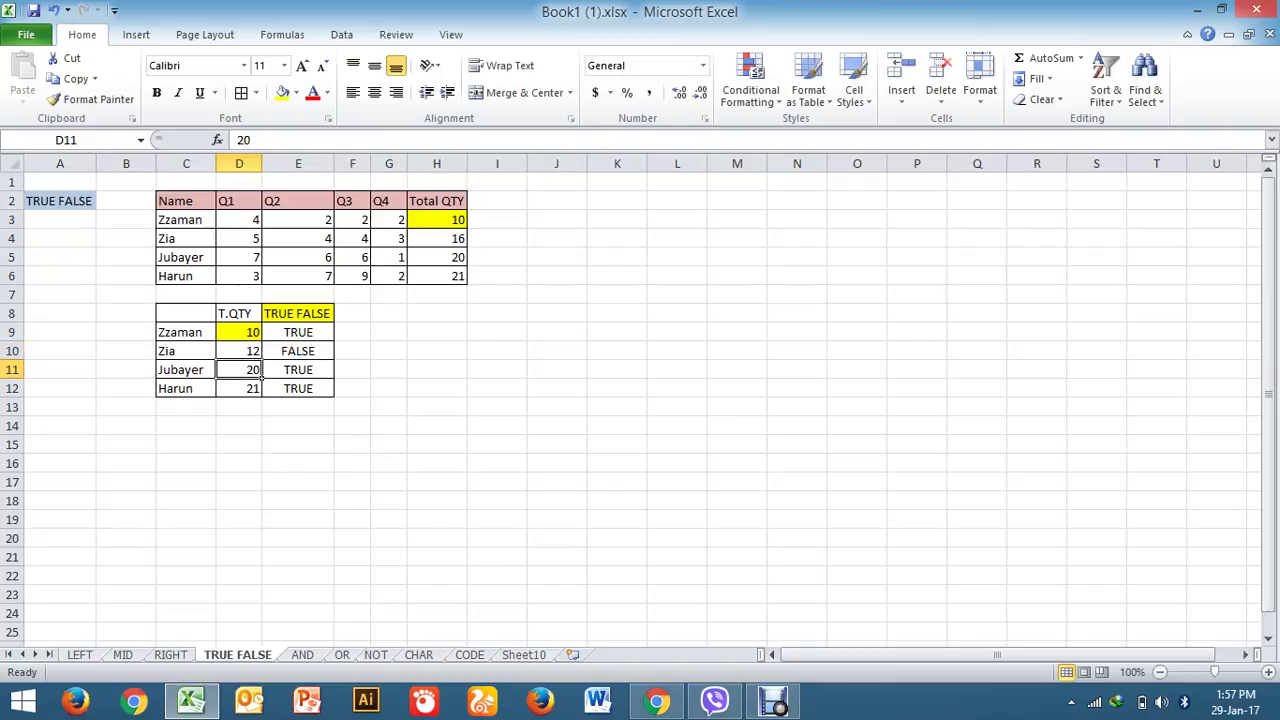
# Step: Shade the FALSE result in E10 yellow
pyautogui.click(298, 351)
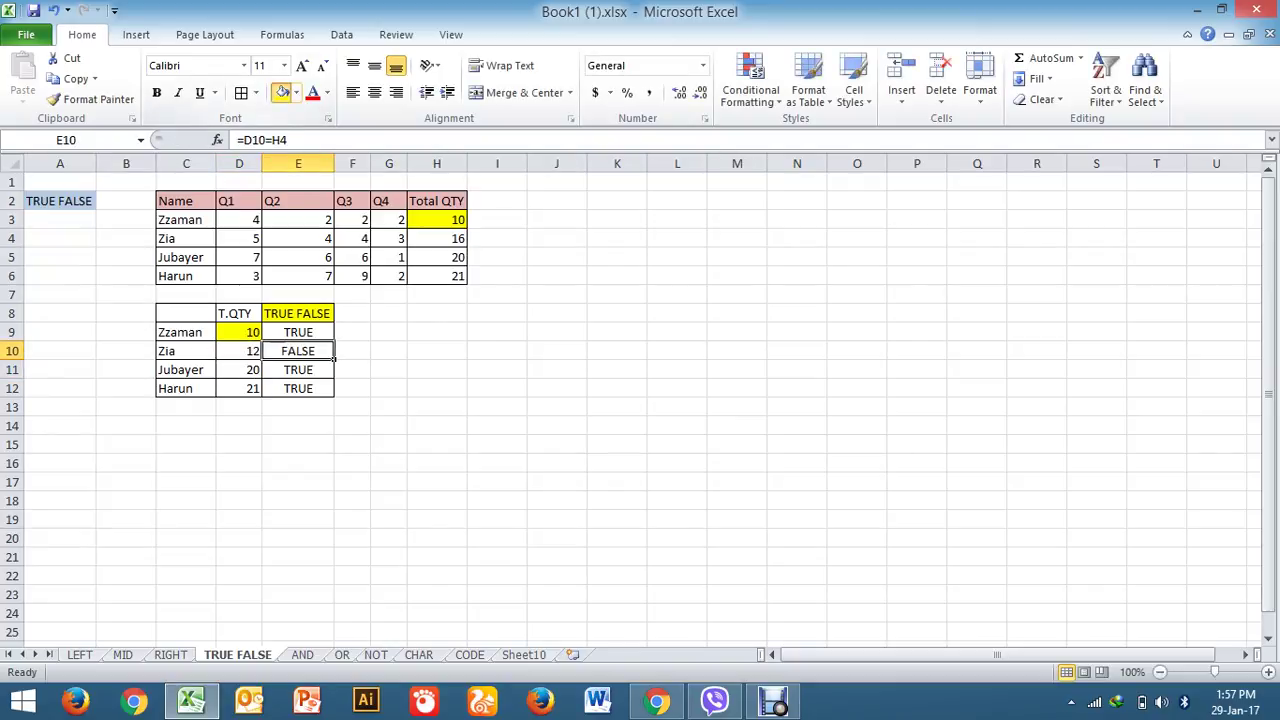
pyautogui.click(283, 92)
pyautogui.click(250, 351)
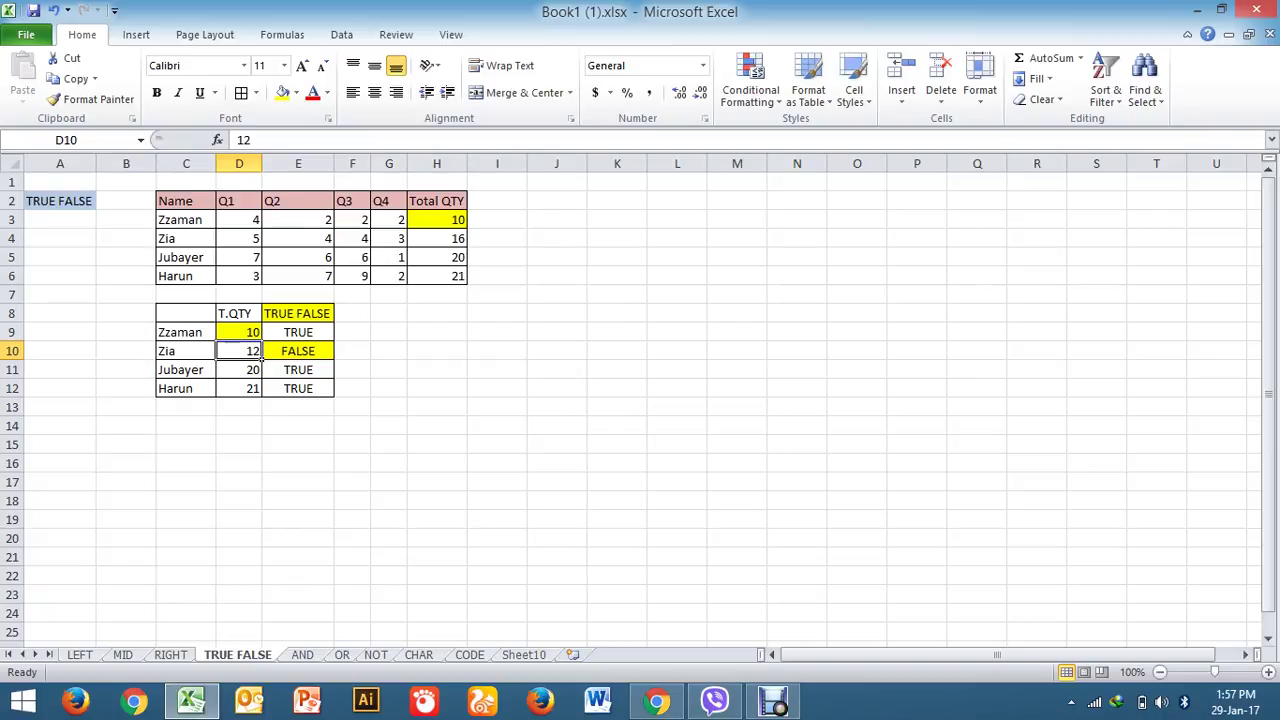
pyautogui.click(258, 390)
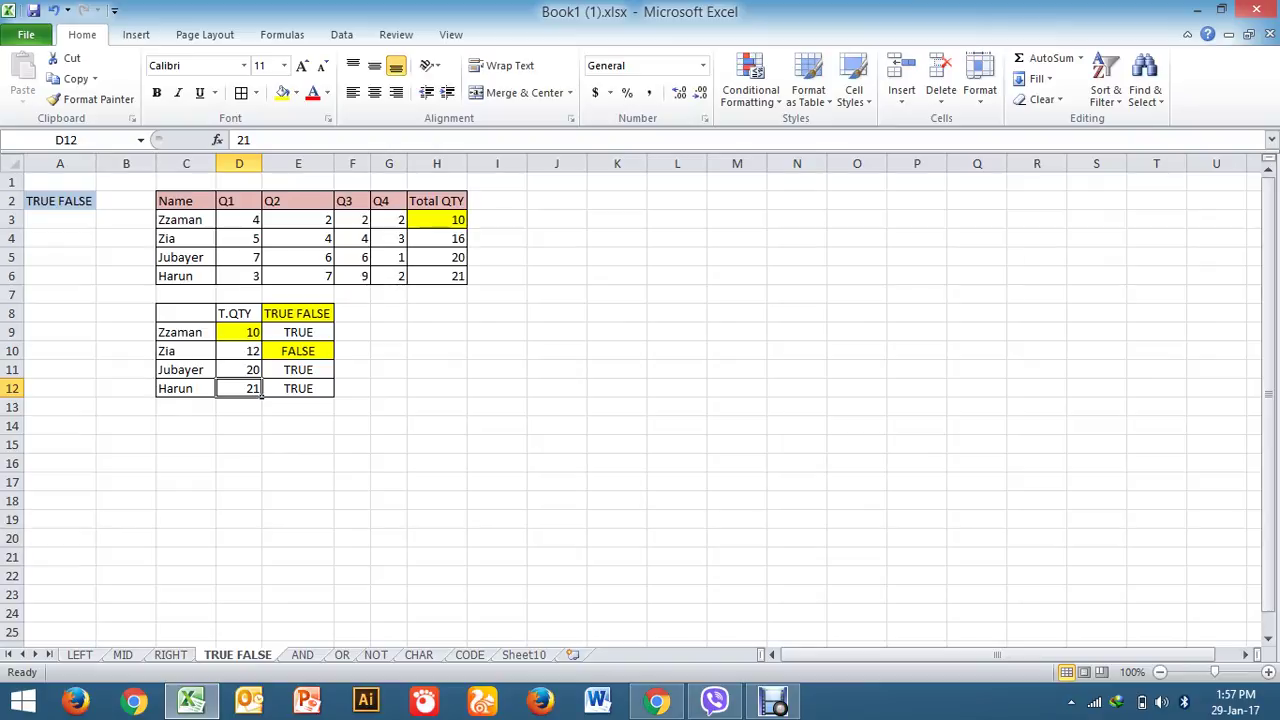
# Step: Change D12 to 20 so E12 turns FALSE, then compare it against H6
pyautogui.write('20')
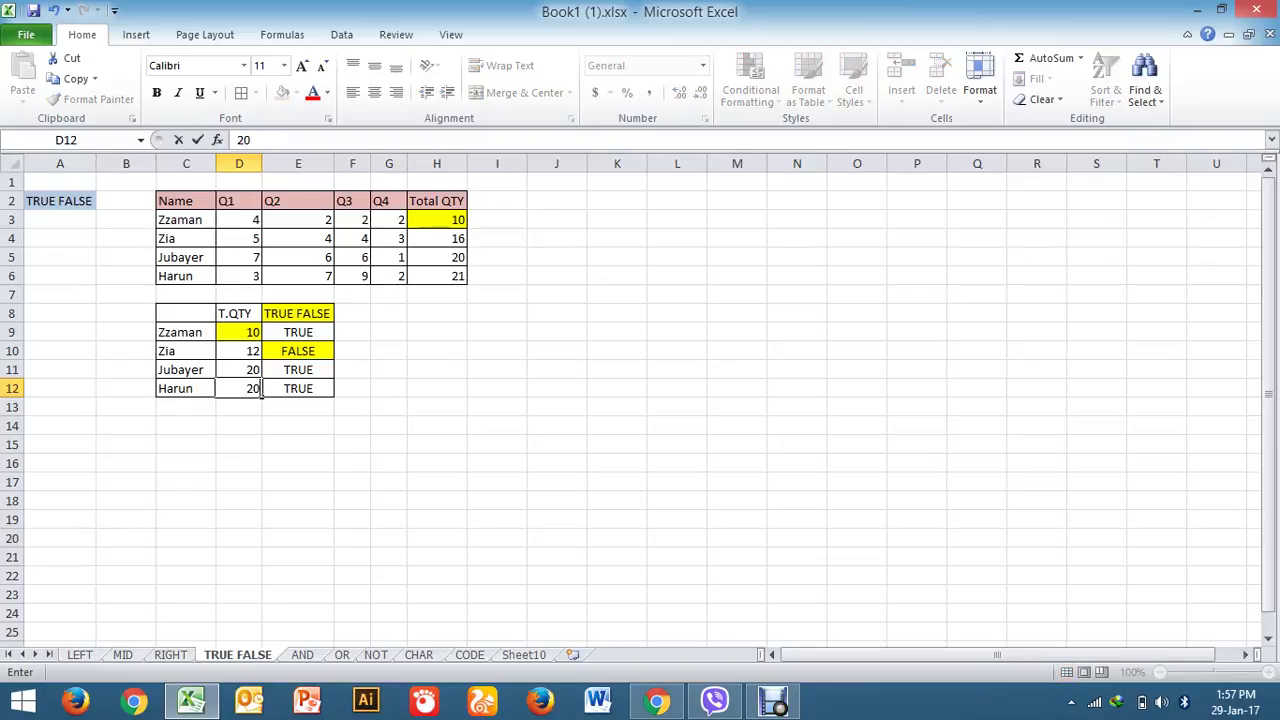
pyautogui.click(617, 425)
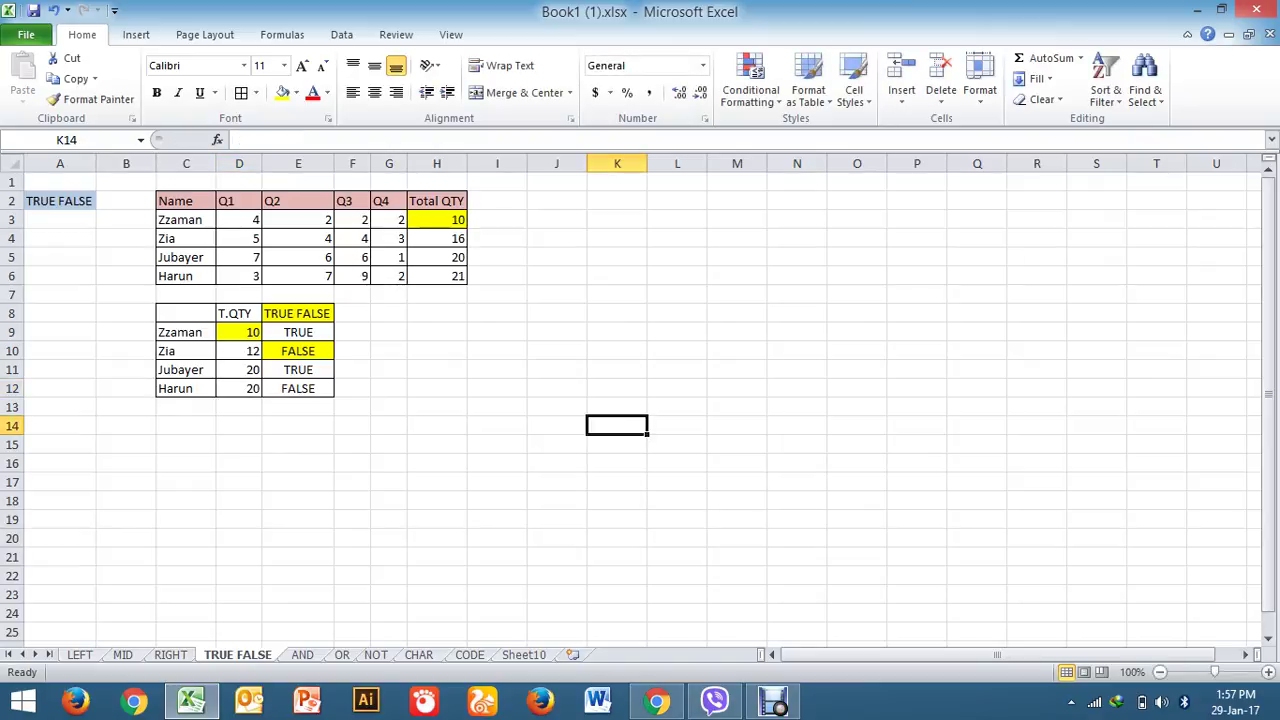
pyautogui.click(298, 388)
pyautogui.click(185, 388)
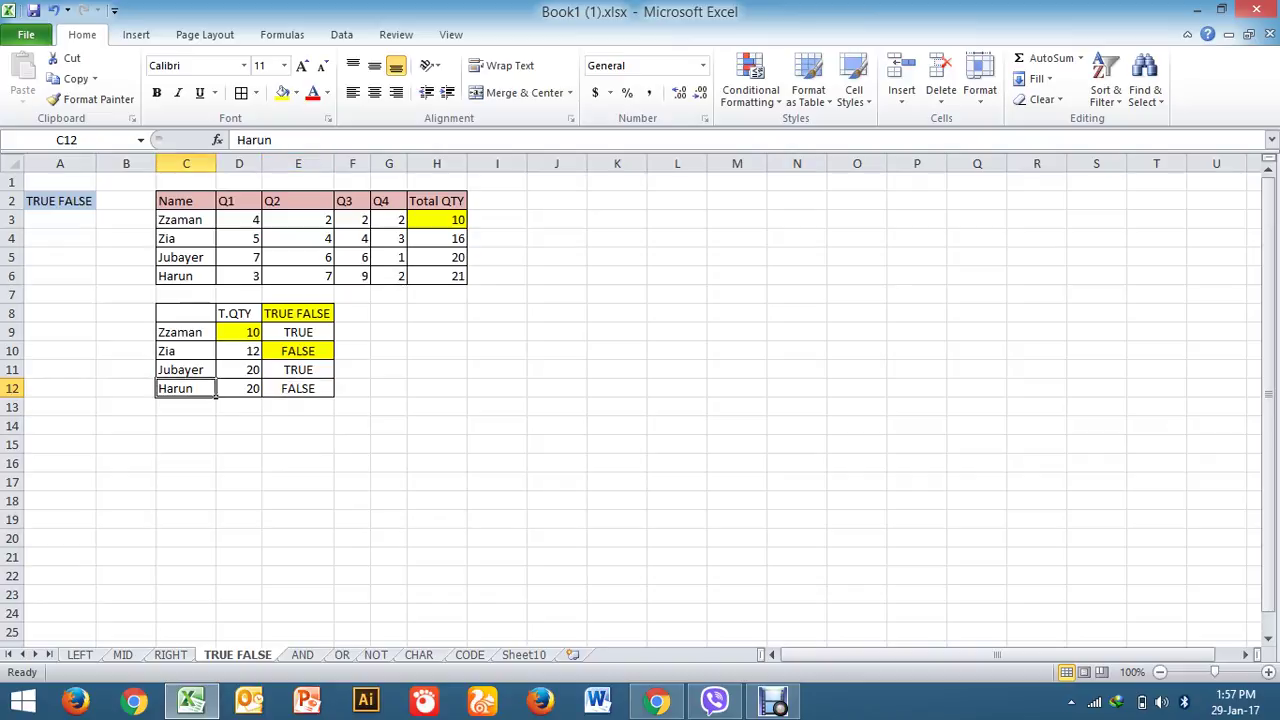
pyautogui.click(437, 276)
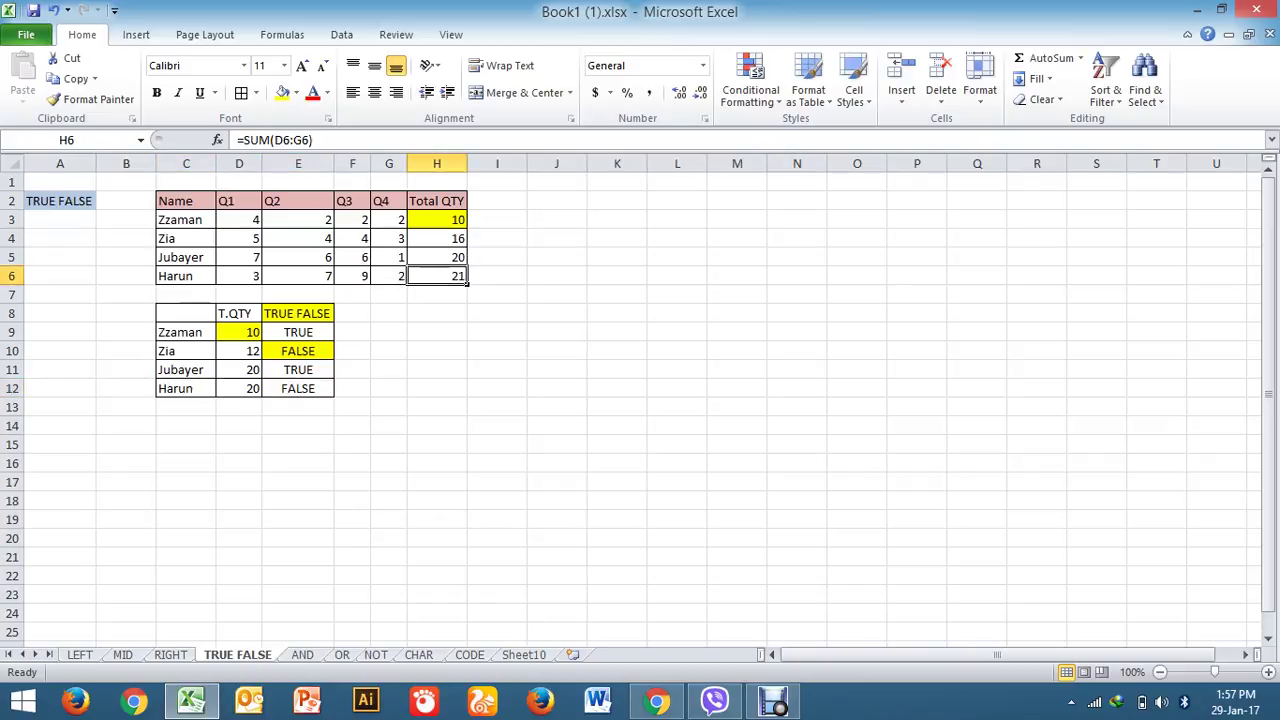
pyautogui.click(239, 388)
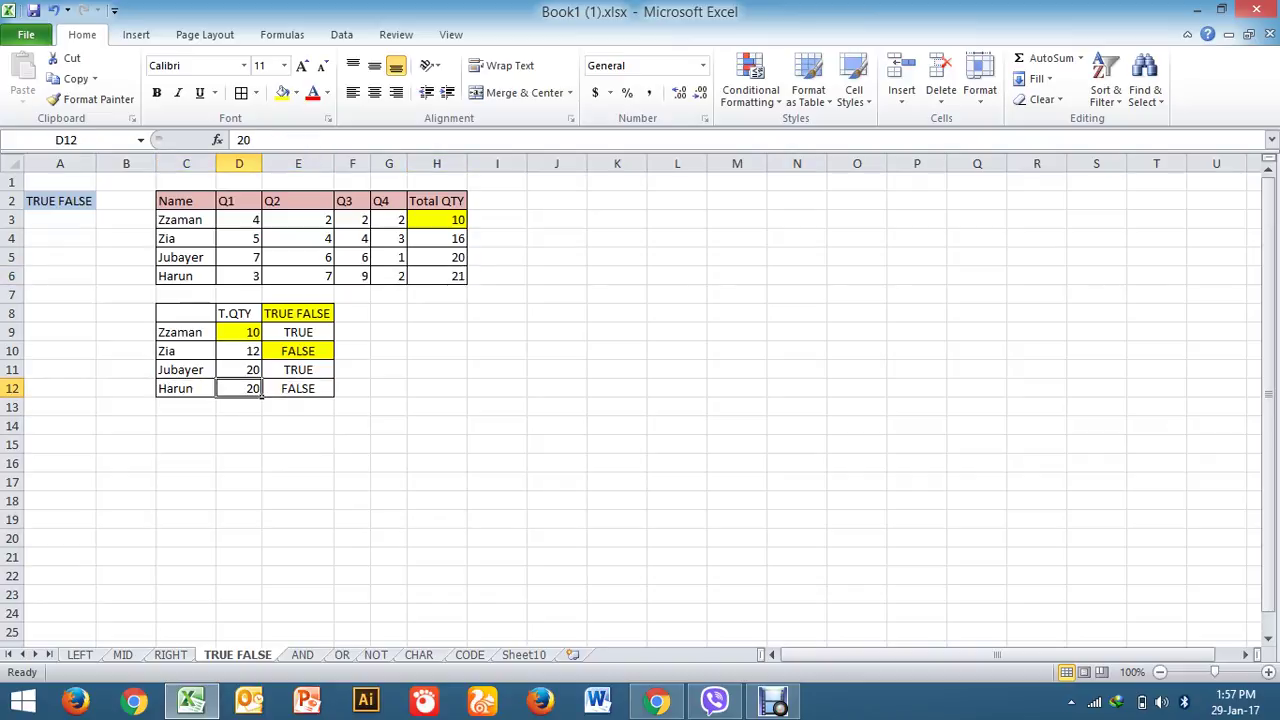
pyautogui.click(437, 276)
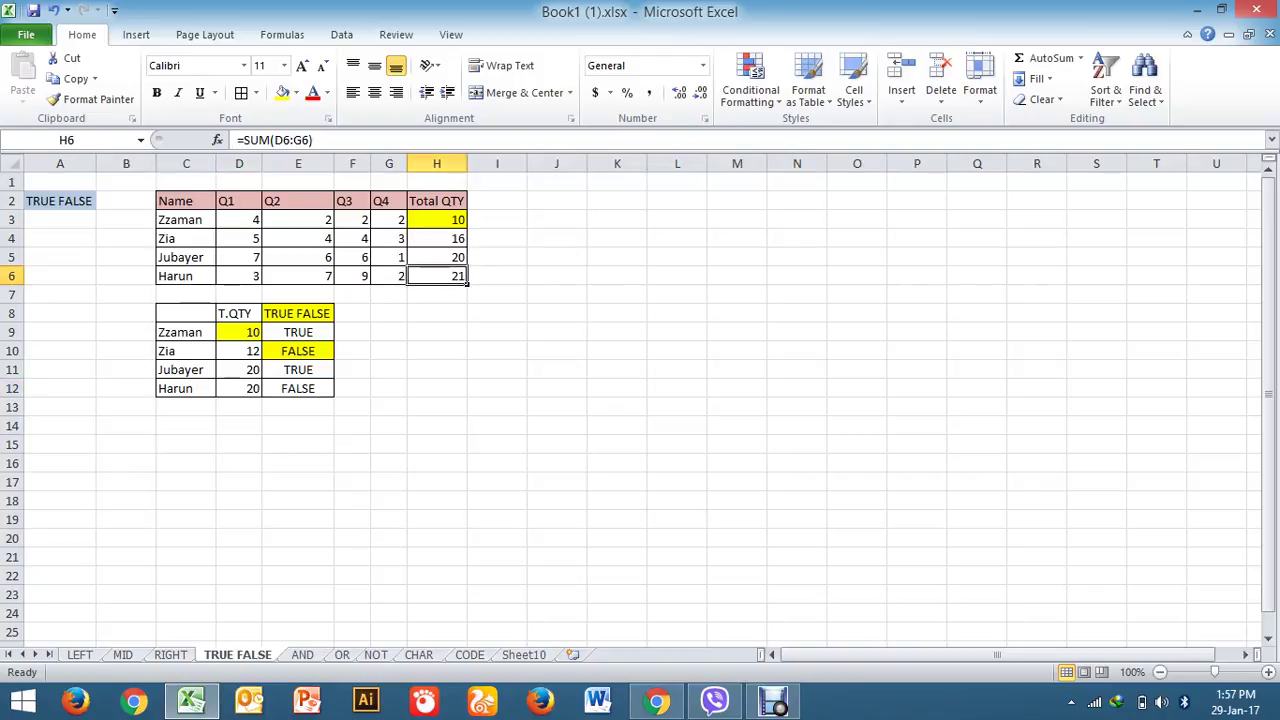
# Step: Overwrite the H6 SUM formula with 20 and confirm E12 reads TRUE again
pyautogui.write('20')
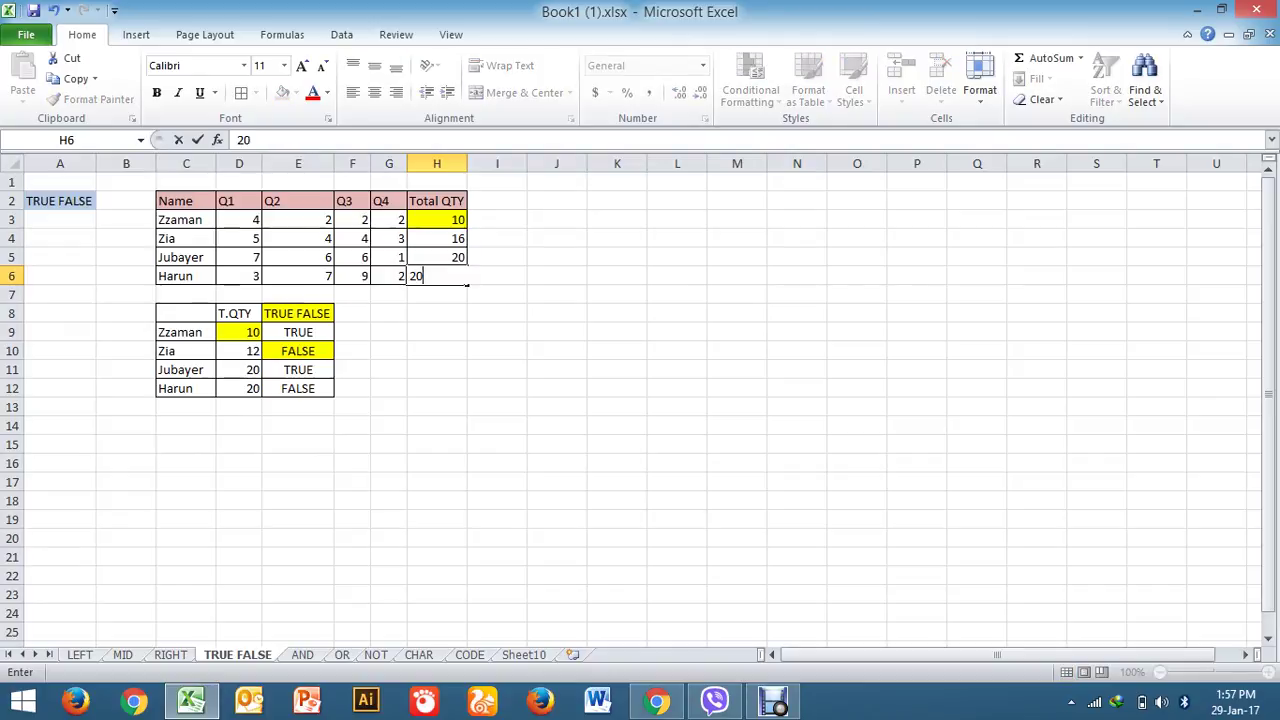
pyautogui.click(557, 369)
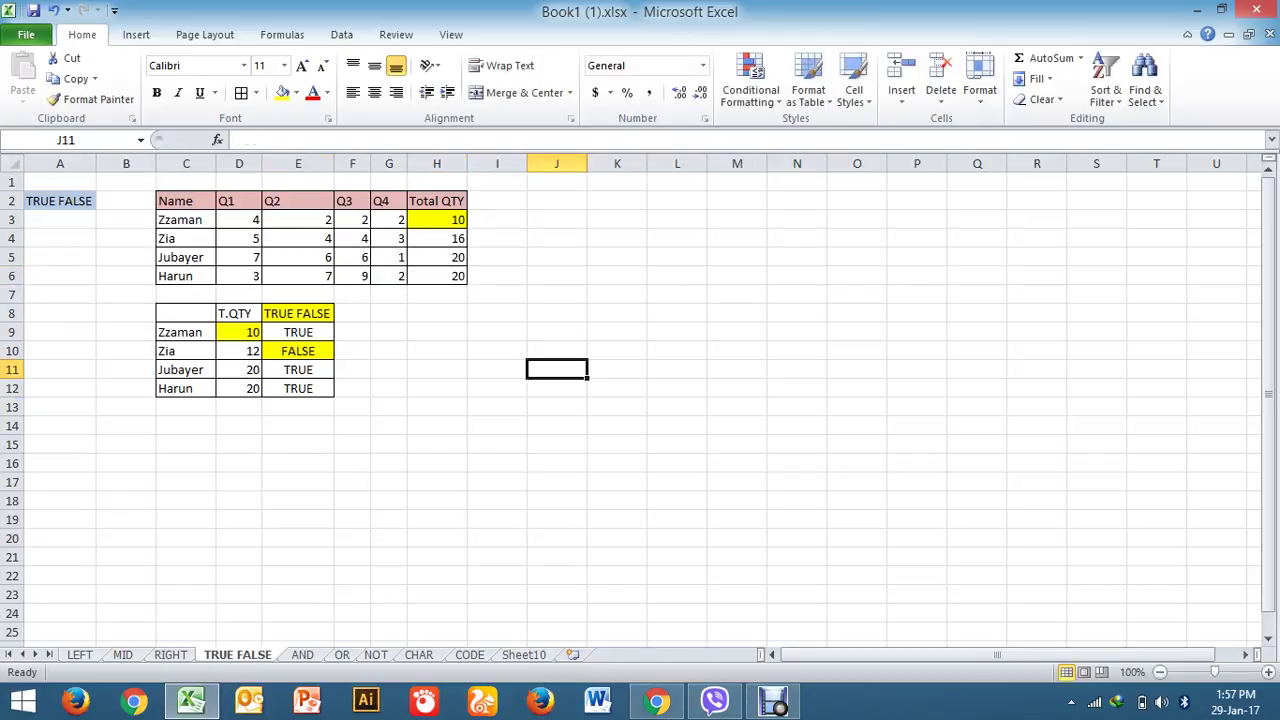
pyautogui.click(298, 388)
pyautogui.click(437, 276)
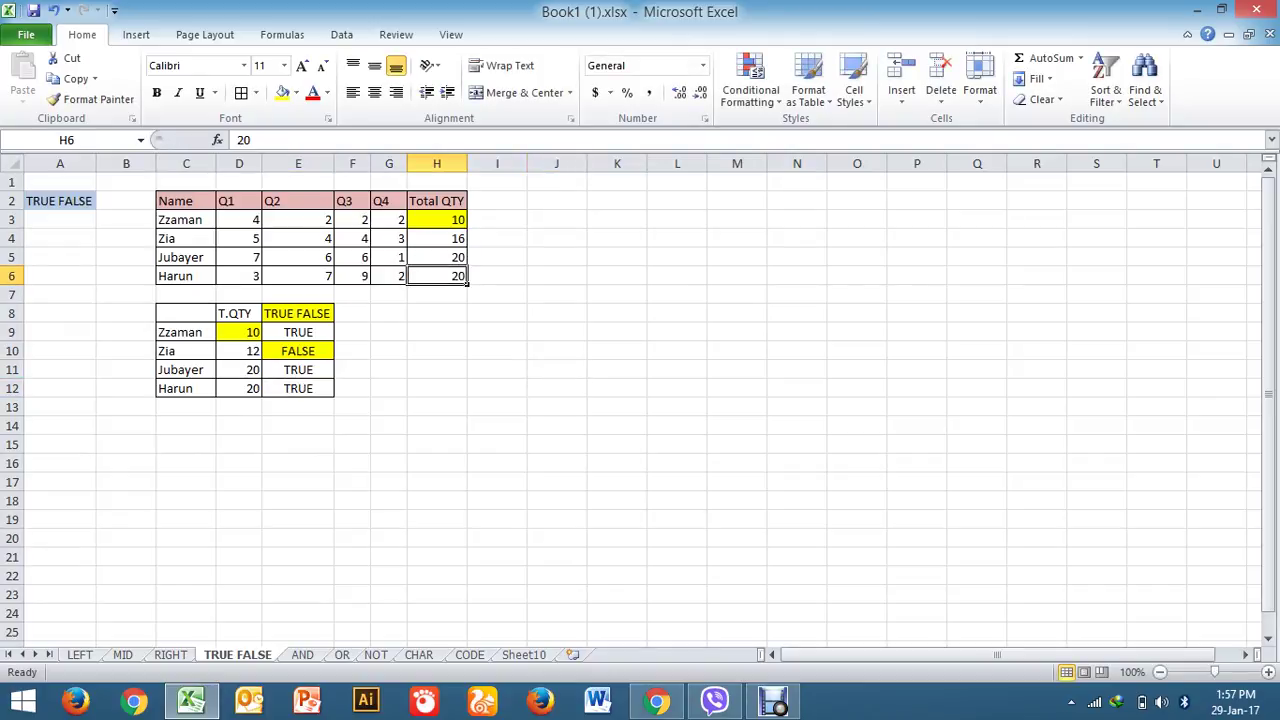